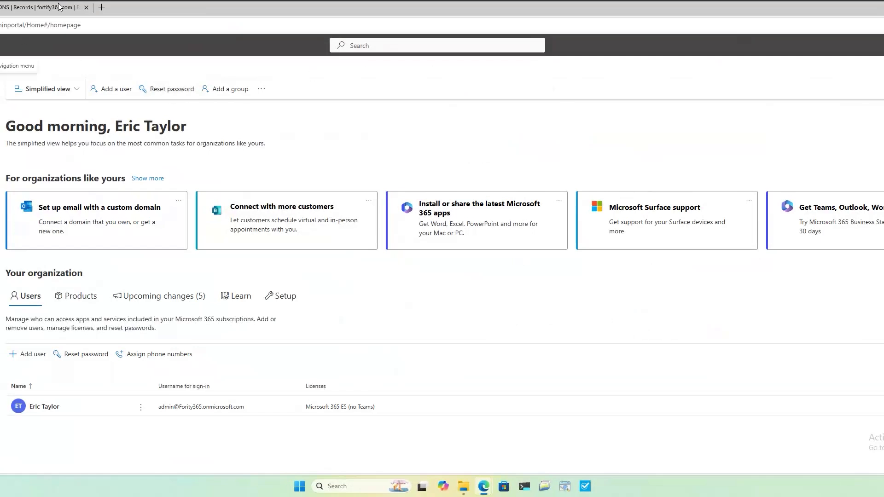
# Switch to Cloudflare and review the DNS records and nameservers of fortify365.com.
pyautogui.moveTo(57, 9)
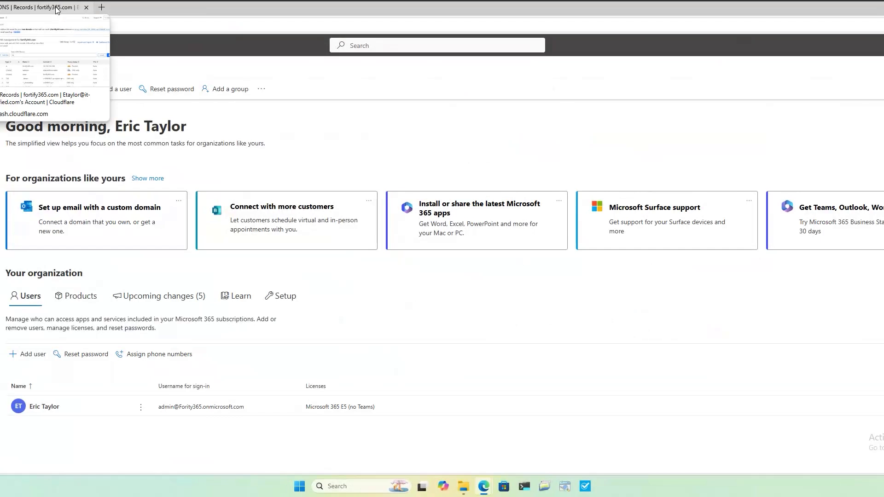
pyautogui.click(57, 9)
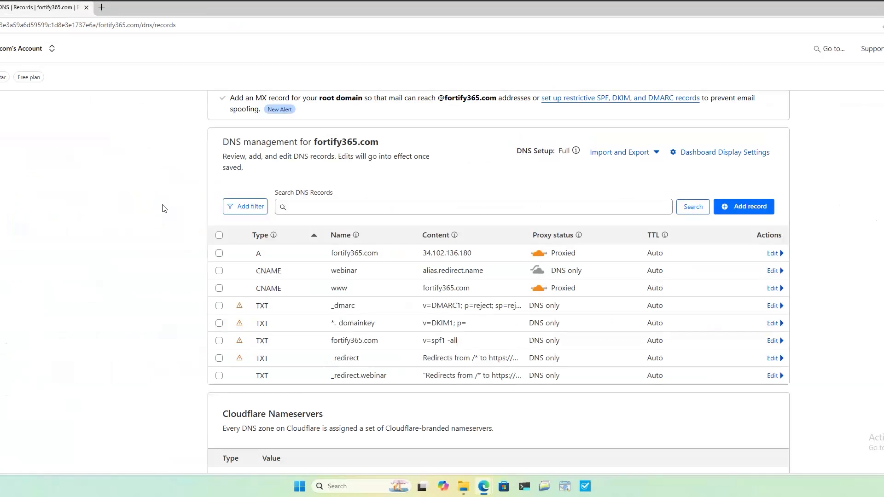
pyautogui.scroll(-2, 167, 239)
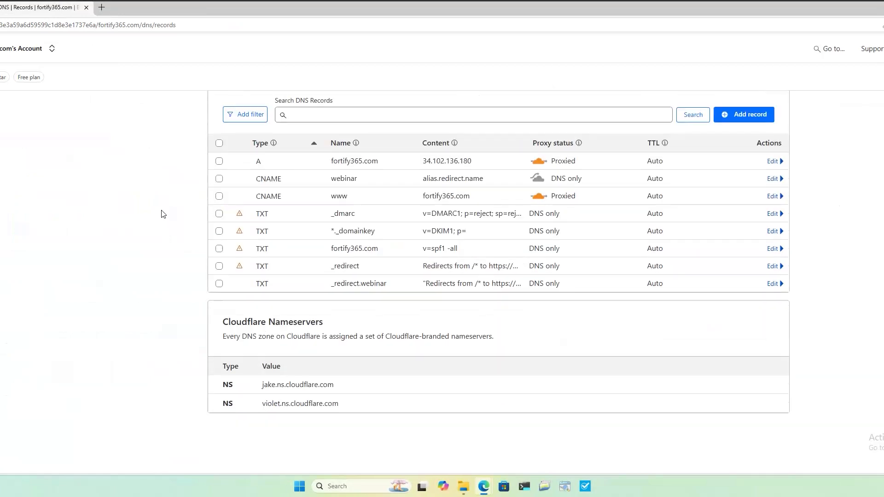
pyautogui.scroll(1, 163, 214)
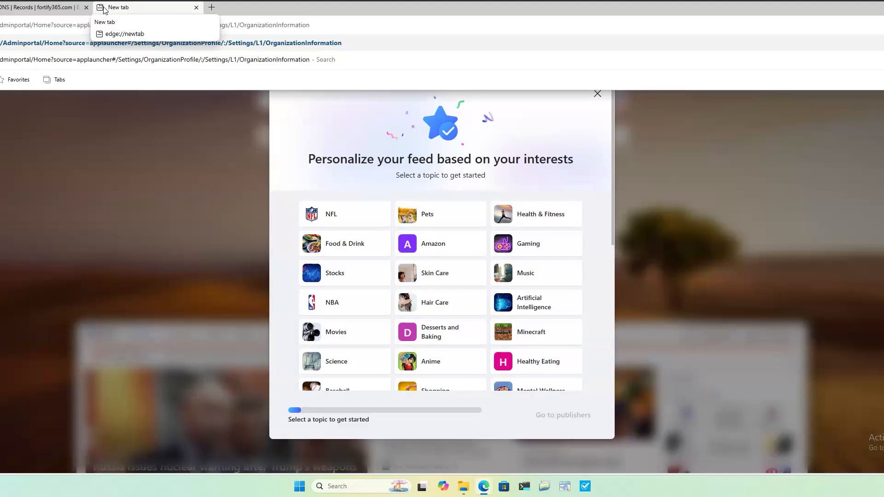
# Open the Microsoft 365 organization information settings and review the organization's name, address and contact fields.
pyautogui.press('Return')
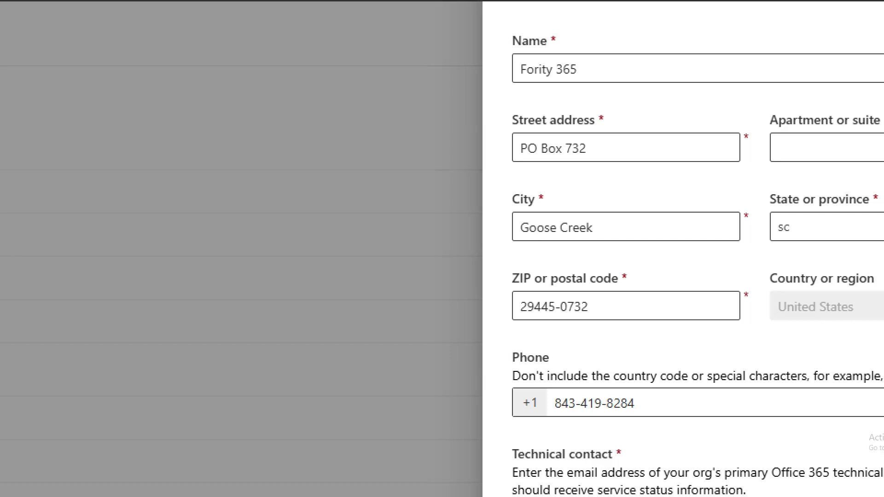
pyautogui.scroll(1, 681, 249)
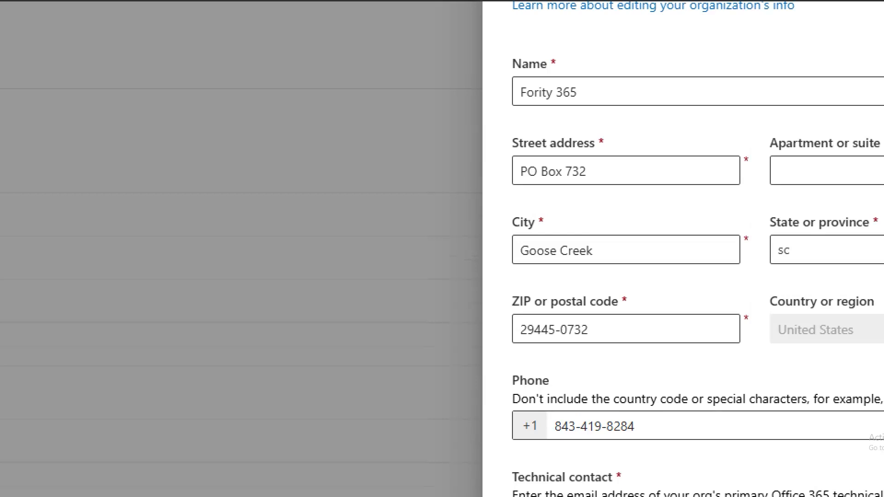
pyautogui.scroll(1, 681, 249)
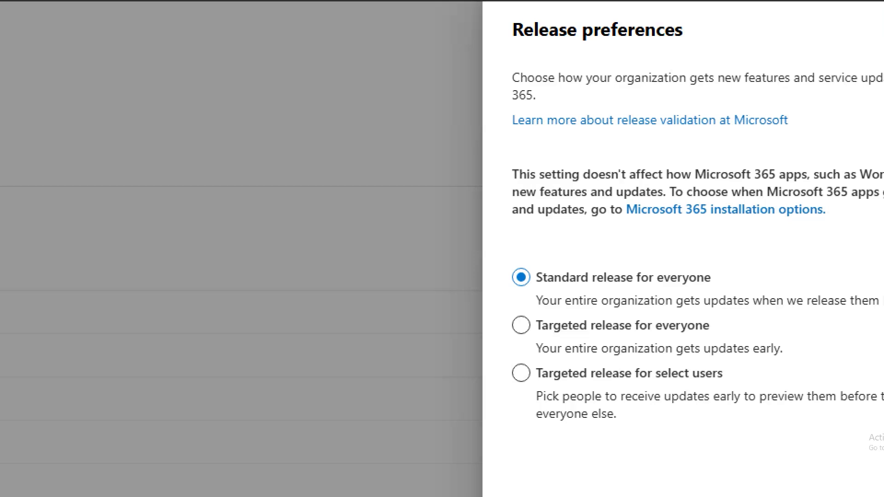
# Try Targeted release for everyone in the release preferences and return the choice to Standard release for everyone.
pyautogui.scroll(-1, 539, 328)
pyautogui.moveTo(515, 325); pyautogui.dragTo(727, 318)
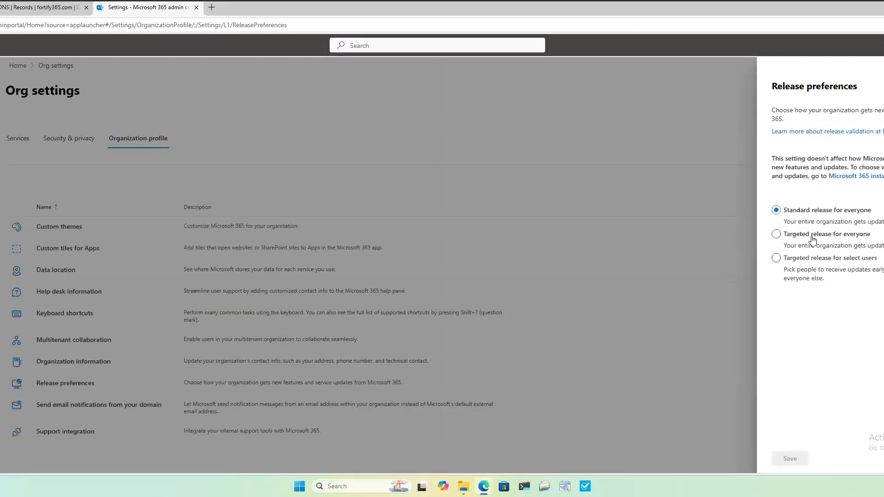
pyautogui.click(593, 273)
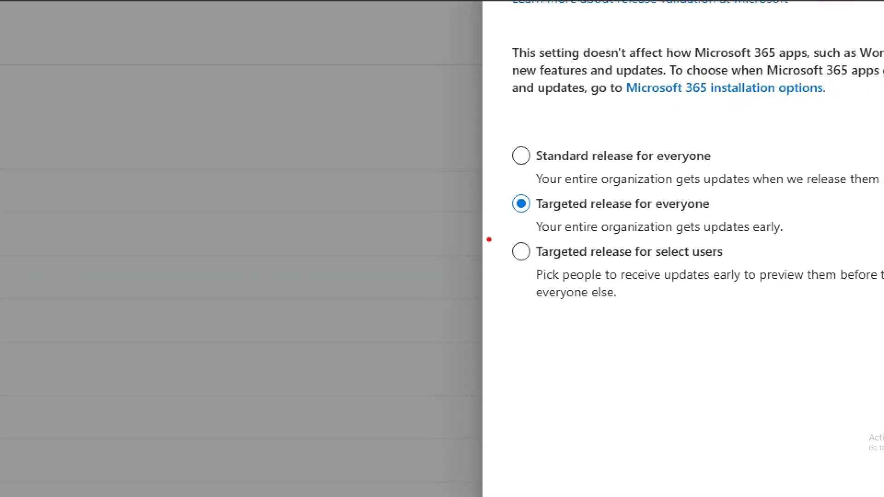
pyautogui.moveTo(500, 187)
pyautogui.mouseDown()
pyautogui.moveTo(547, 240)
pyautogui.moveTo(823, 250)
pyautogui.moveTo(813, 193)
pyautogui.moveTo(500, 199)
pyautogui.mouseUp()
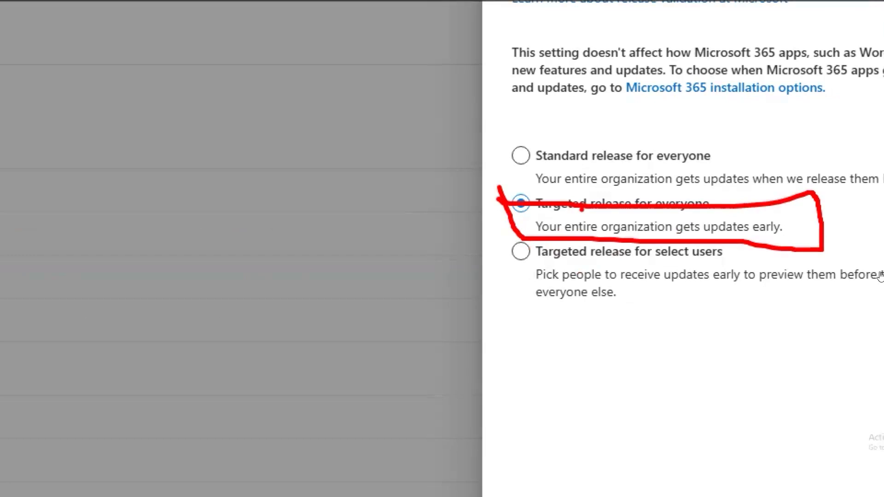
pyautogui.press('Escape')
pyautogui.click(814, 213)
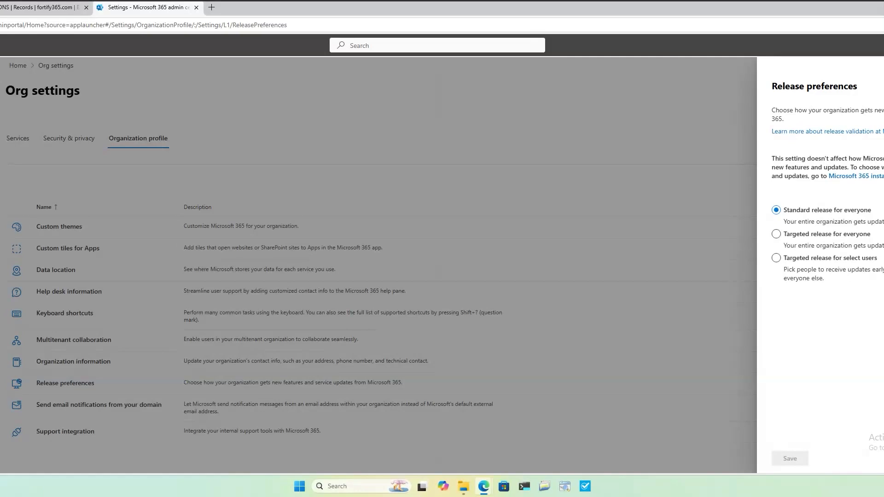
# Open the default theme under custom themes and examine its general options, logo fields and on-click link.
pyautogui.click(47, 26)
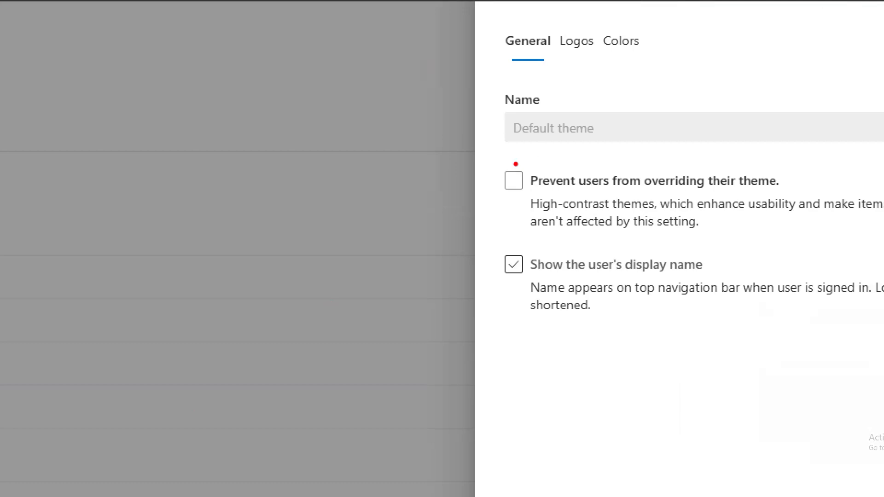
pyautogui.moveTo(477, 161)
pyautogui.mouseDown()
pyautogui.moveTo(883, 166)
pyautogui.moveTo(495, 162)
pyautogui.mouseUp()
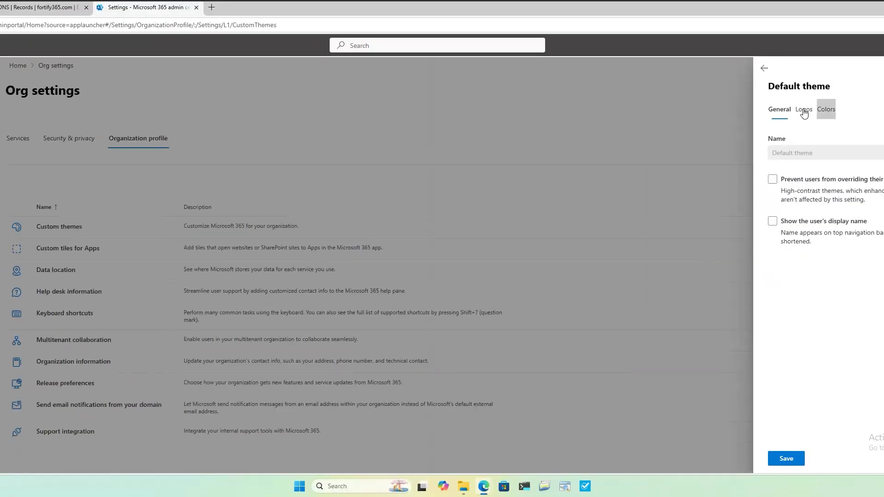
pyautogui.click(576, 40)
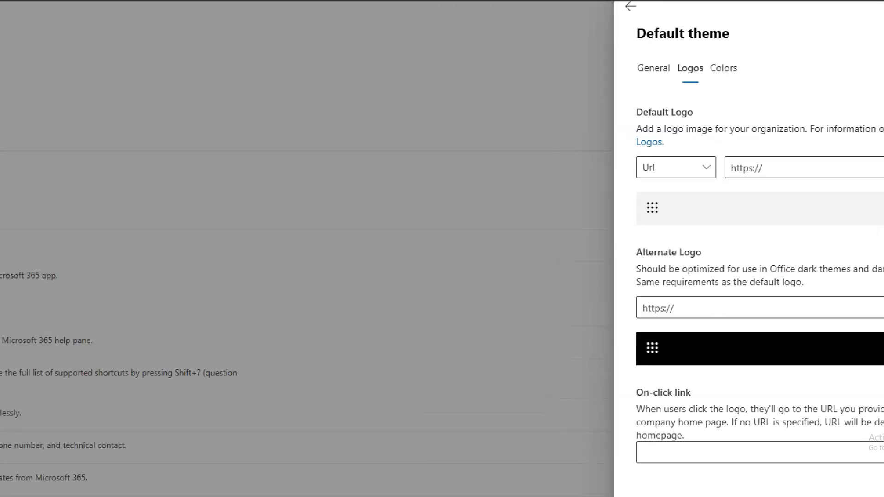
pyautogui.moveTo(759, 278); pyautogui.dragTo(852, 275)
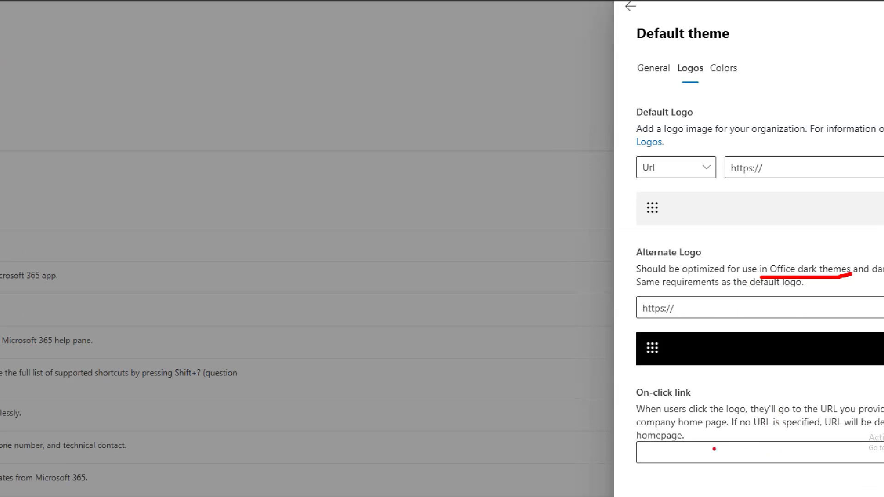
pyautogui.moveTo(704, 382)
pyautogui.mouseDown()
pyautogui.moveTo(617, 389)
pyautogui.moveTo(630, 471)
pyautogui.moveTo(883, 480)
pyautogui.mouseUp()
pyautogui.moveTo(883, 402)
pyautogui.mouseDown()
pyautogui.moveTo(735, 403)
pyautogui.moveTo(705, 394)
pyautogui.mouseUp()
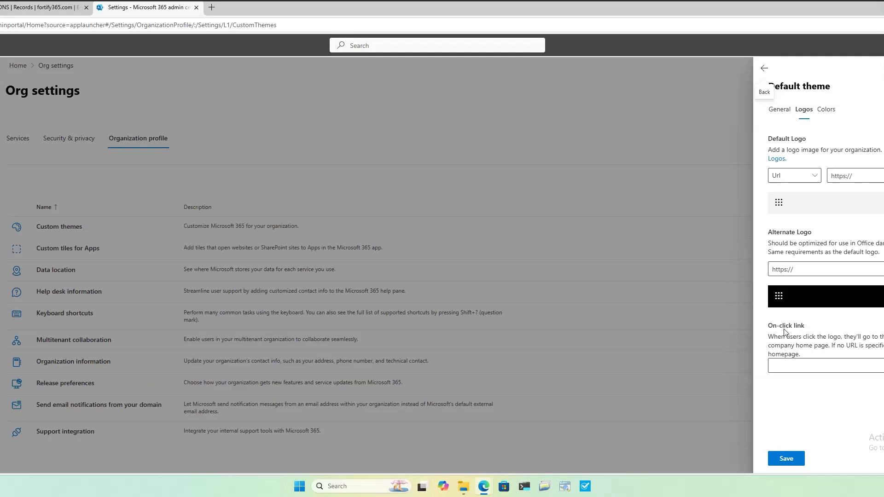
pyautogui.tripleClick(818, 330)
pyautogui.click(792, 402)
# Open the help desk information settings of the organization profile and enable adding help desk contact information.
pyautogui.click(111, 27)
pyautogui.hotkey('ctrl', 'v')
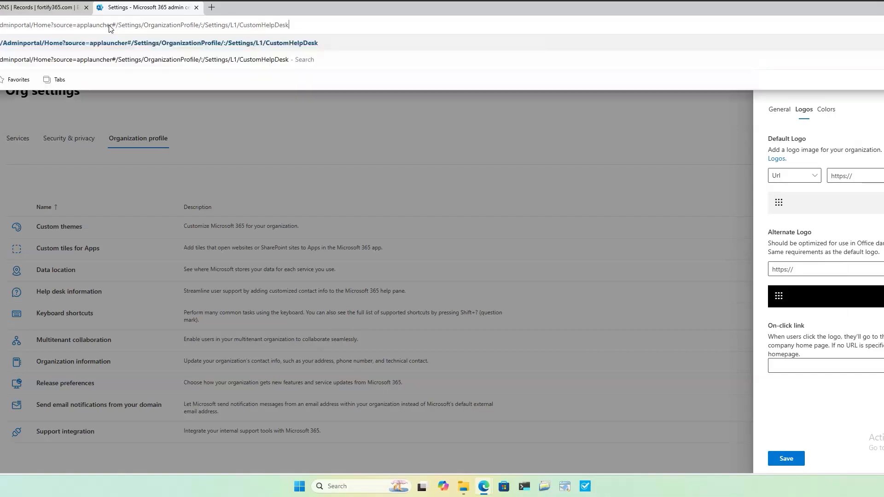
pyautogui.press('Return')
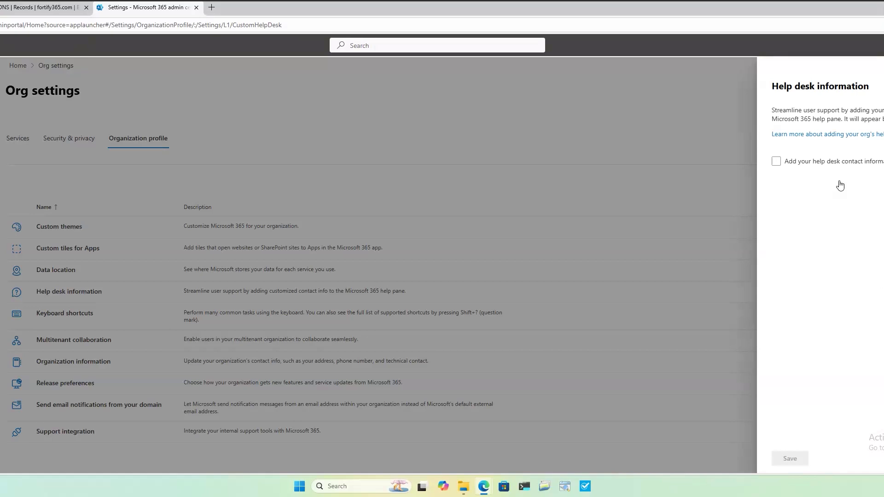
pyautogui.click(783, 169)
pyautogui.click(777, 162)
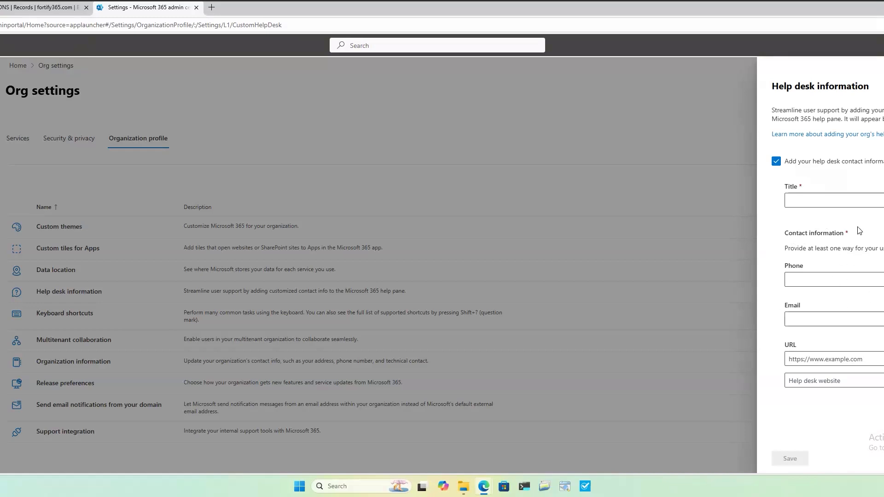
# Enter the help desk contact's full name as the title and fill in a valid contact phone number.
pyautogui.click(859, 203)
pyautogui.write('911')
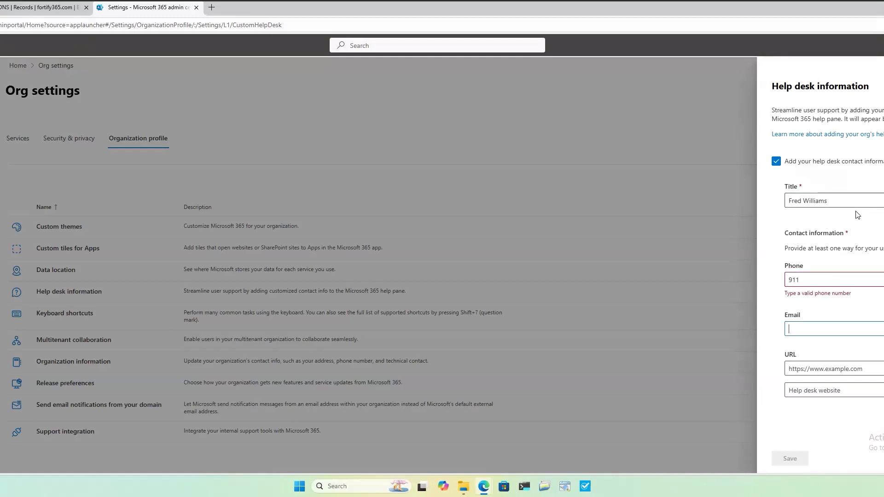
pyautogui.hotkey('shift', 'Tab')
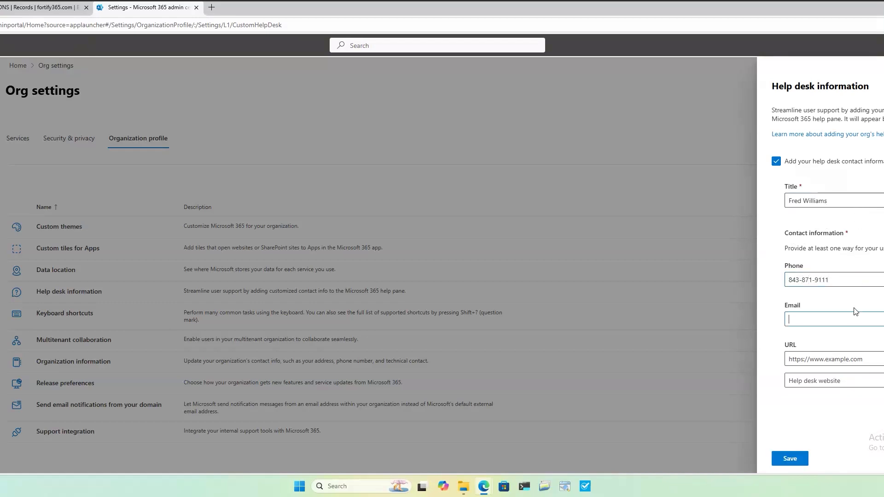
# Fill in the help desk e-mail address and enter fortify365.com as the support URL.
pyautogui.click(854, 319)
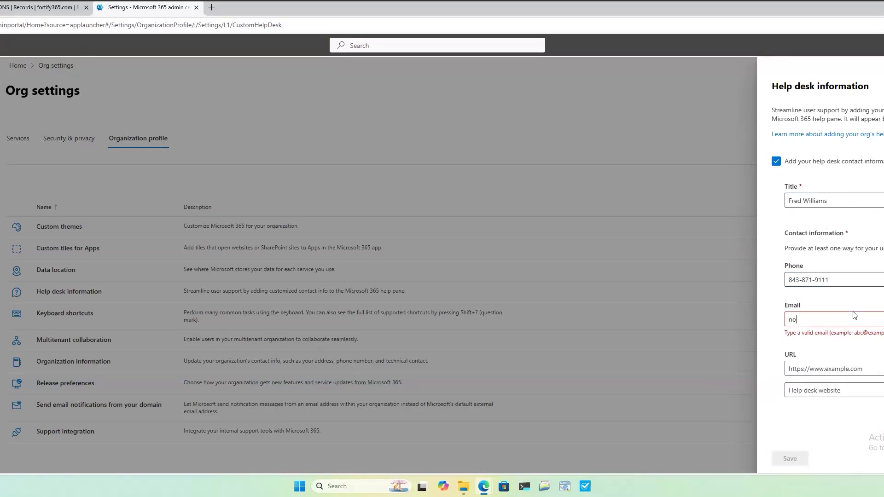
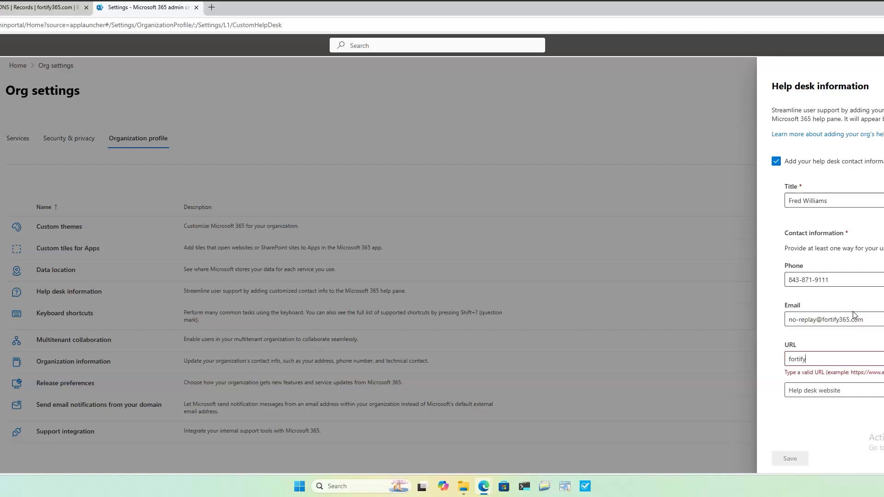
pyautogui.press('BackSpace')
pyautogui.press('BackSpace')
pyautogui.press('BackSpace')
pyautogui.press('BackSpace')
pyautogui.press('BackSpace')
pyautogui.press('BackSpace')
pyautogui.press('BackSpace')
pyautogui.press('BackSpace')
pyautogui.press('BackSpace')
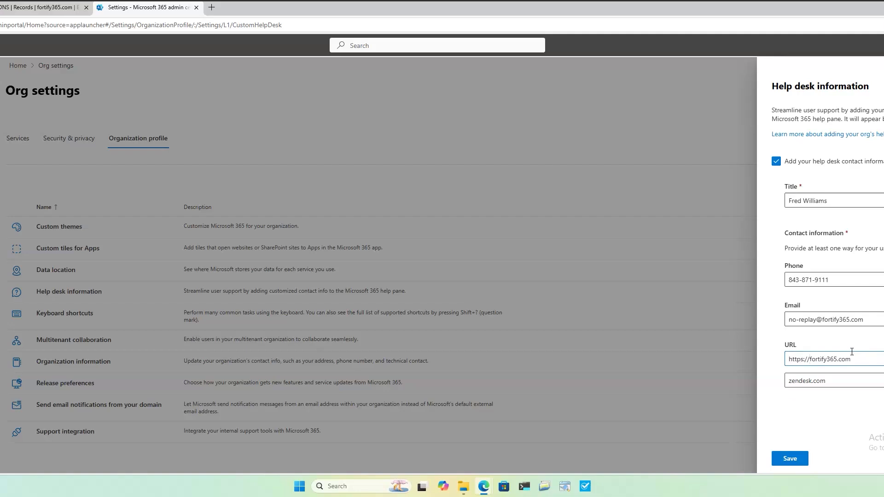
pyautogui.click(795, 459)
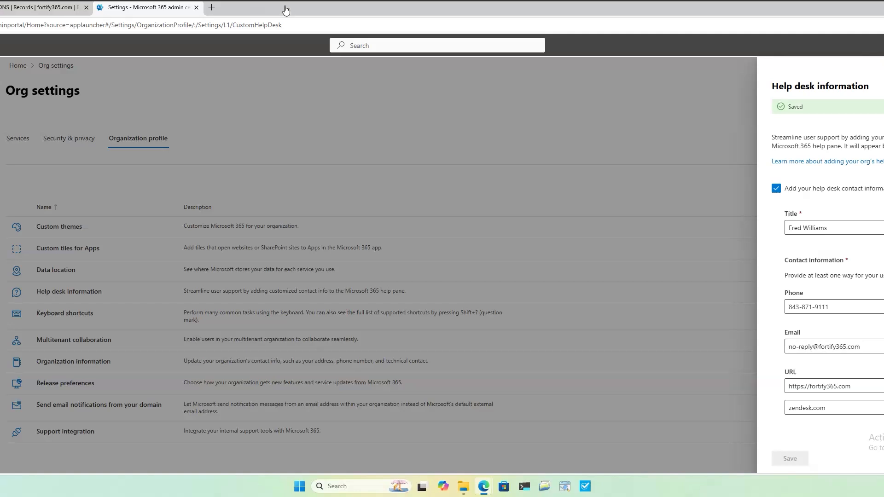
# Open the help & support query collection settings in a new browser tab, disallow Microsoft from collecting support queries, and save.
pyautogui.click(211, 8)
pyautogui.write('https://admin.microsoft.com/Adminportal/Home?source=applauncher#/Settings/SecurityPrivacy/:/Settings/L1/BingDataCollection')
pyautogui.press('Return')
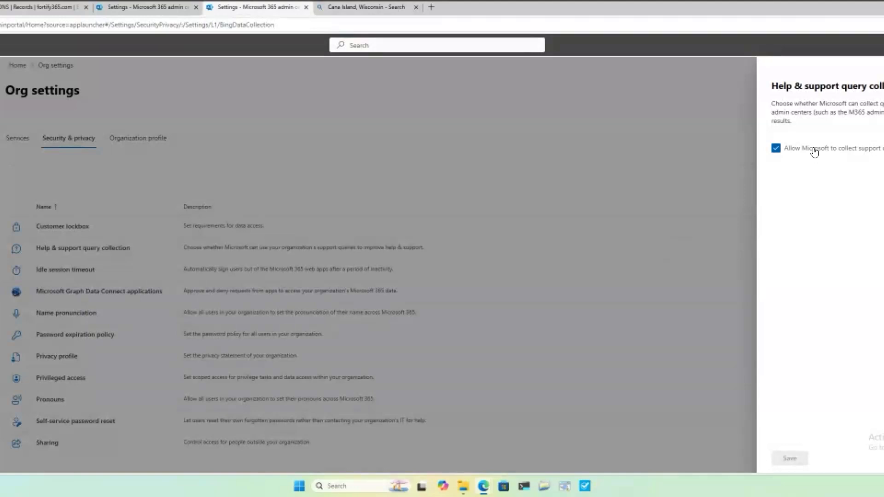
pyautogui.click(788, 155)
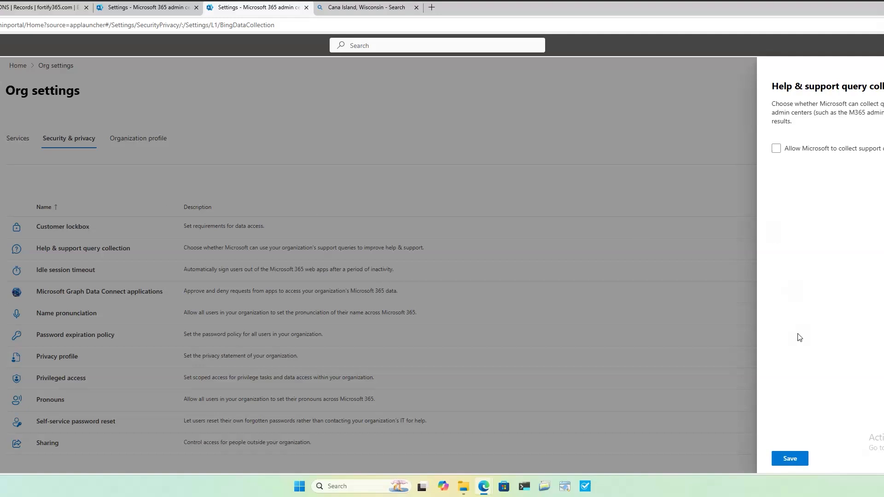
pyautogui.click(793, 456)
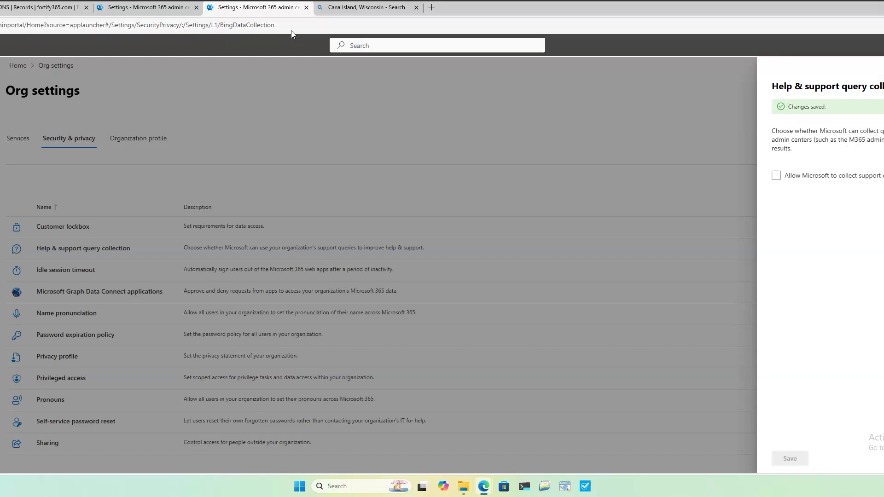
# Open the idle session timeout settings, turn on automatic sign-out after 3 hours of inactivity, and save.
pyautogui.click(291, 30)
pyautogui.hotkey('ctrl', 'v')
pyautogui.press('Return')
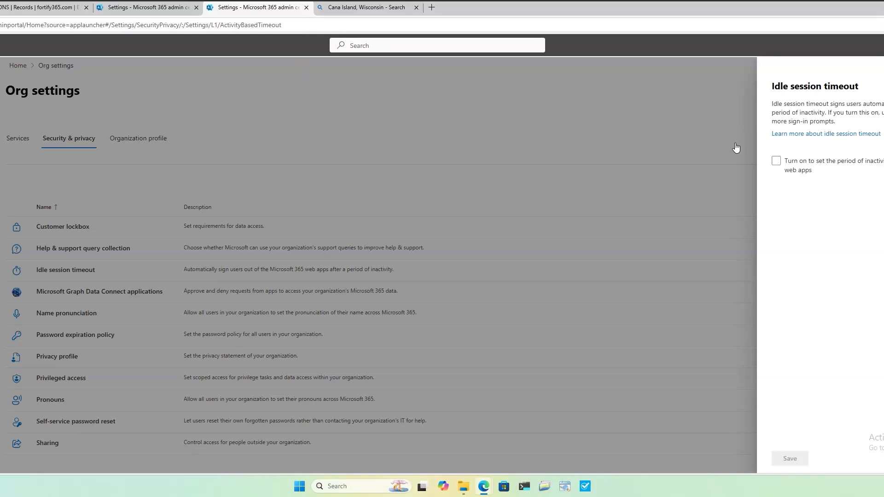
pyautogui.click(776, 162)
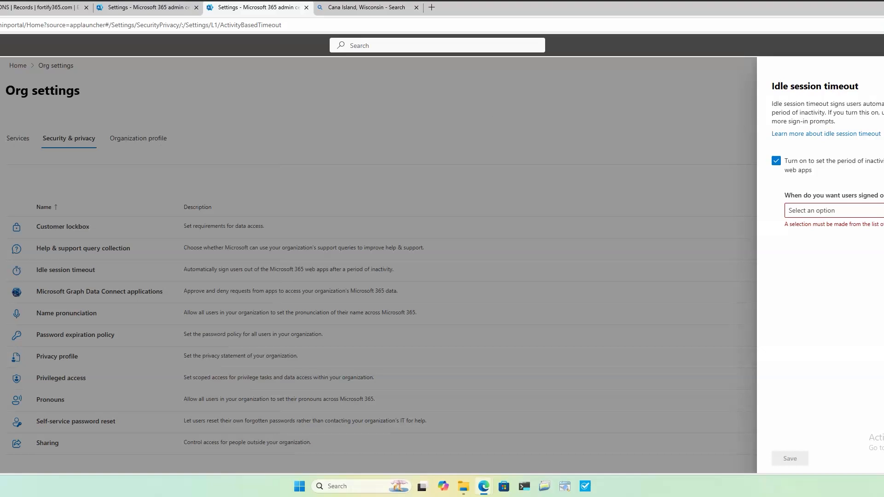
pyautogui.click(854, 211)
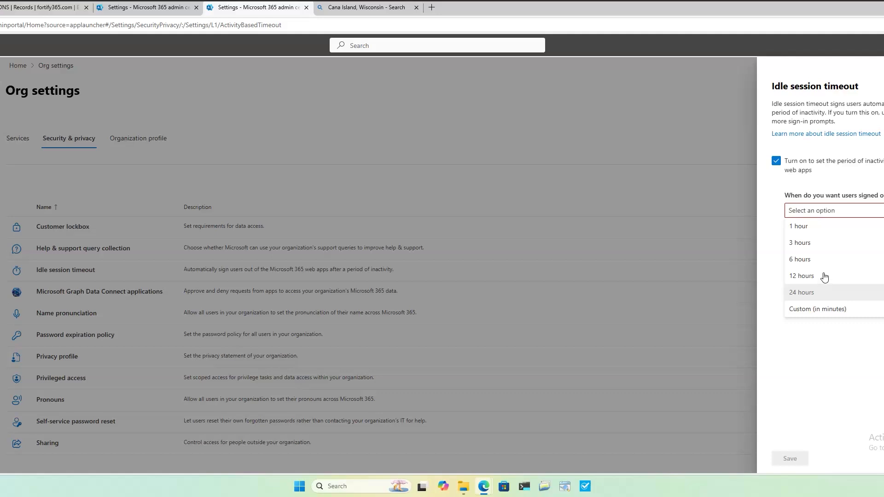
pyautogui.click(804, 245)
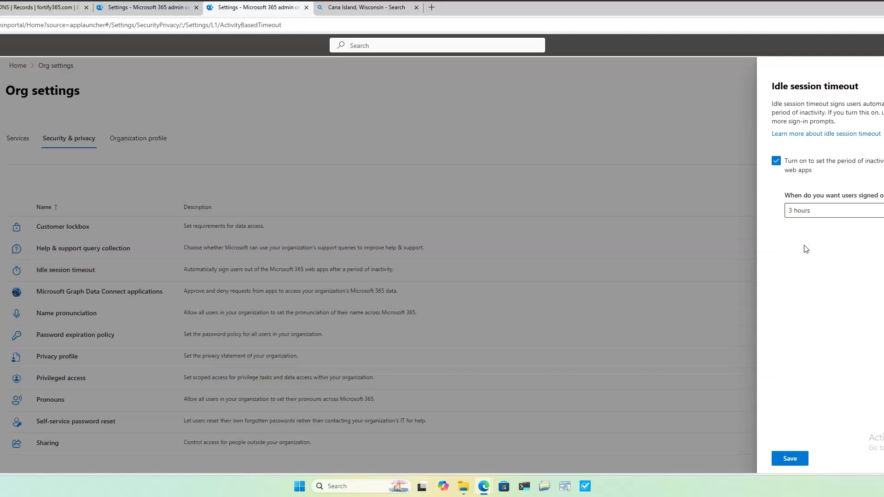
pyautogui.click(785, 456)
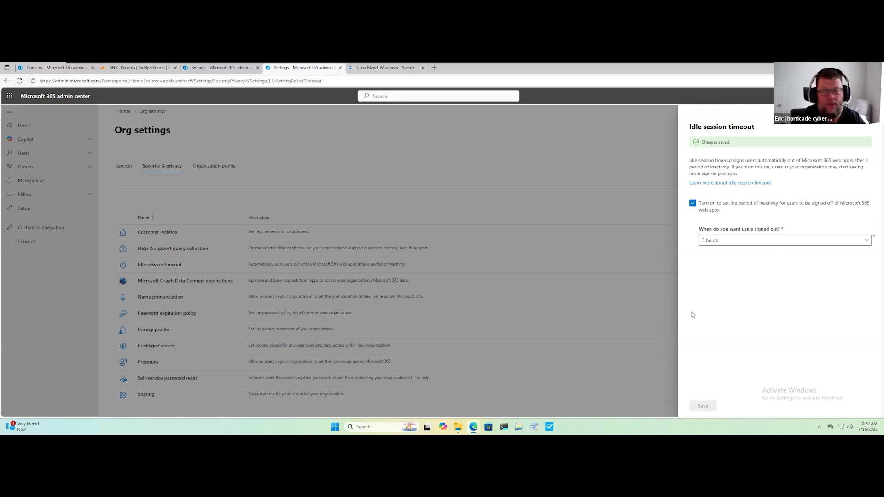
# Review the available sign-out periods and the description of the idle session timeout.
pyautogui.click(743, 241)
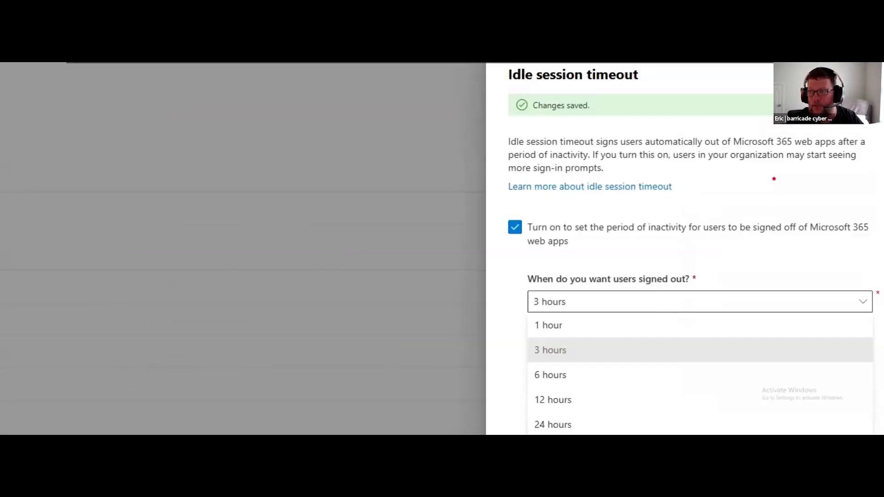
pyautogui.moveTo(517, 149); pyautogui.dragTo(839, 149)
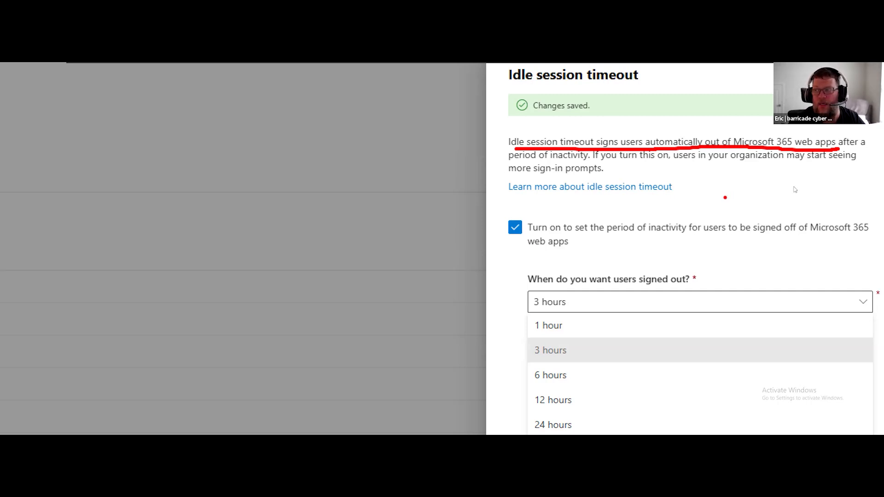
# Open the modern authentication settings and review the options for Outlook 2013 for Windows and Authenticated SMTP.
pyautogui.press('Escape')
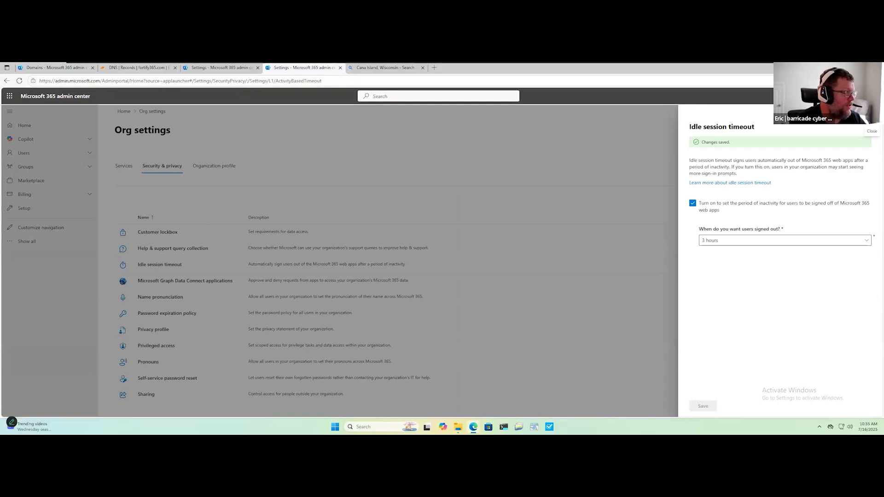
pyautogui.click(243, 83)
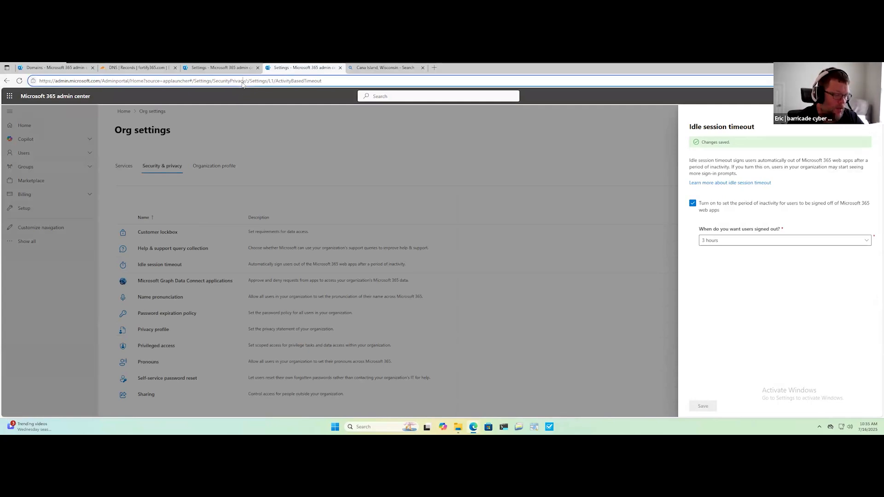
pyautogui.hotkey('ctrl', 'a')
pyautogui.write('https://admin.microsoft.com/Adminportal/Home?source=applauncher#/Settings/Services/:/Settings/L1/ModernAuthentication')
pyautogui.press('Return')
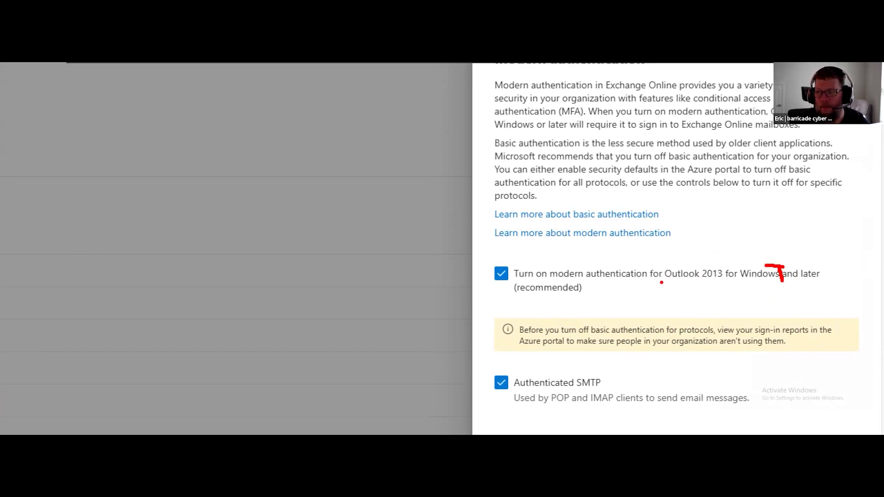
pyautogui.moveTo(665, 280); pyautogui.dragTo(725, 280)
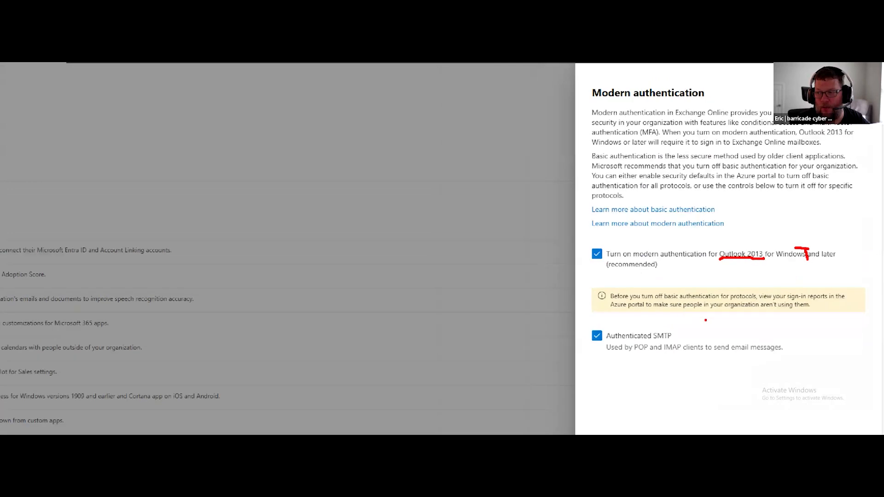
pyautogui.rightClick(684, 382)
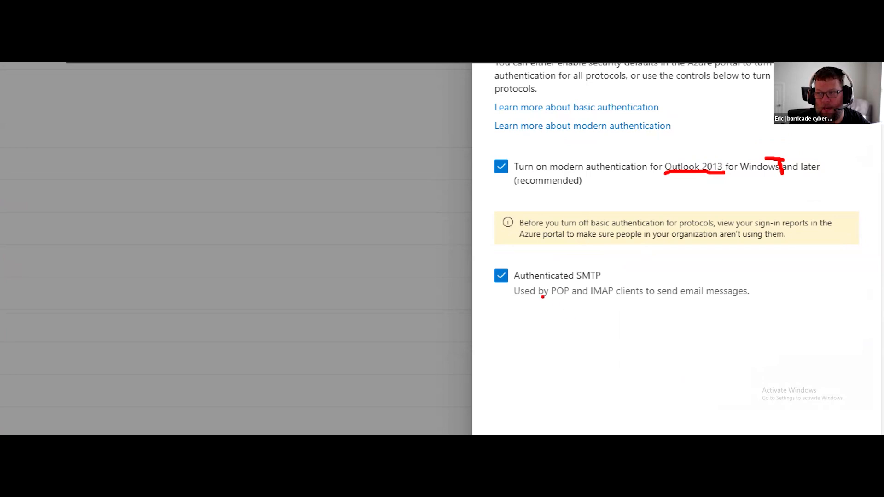
pyautogui.moveTo(518, 297); pyautogui.dragTo(758, 297)
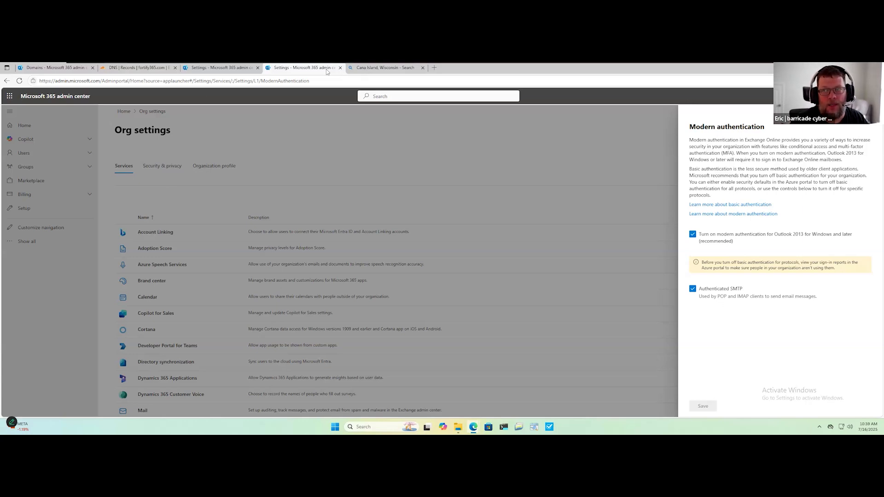
# Open the list of all groups in the Microsoft Entra admin center, create a security group named Truck Drivers, and refresh the list.
pyautogui.click(306, 82)
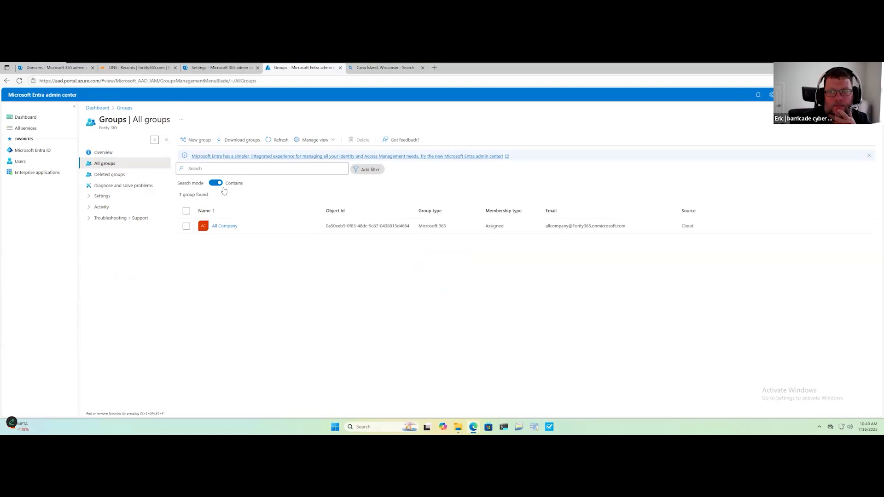
pyautogui.click(197, 141)
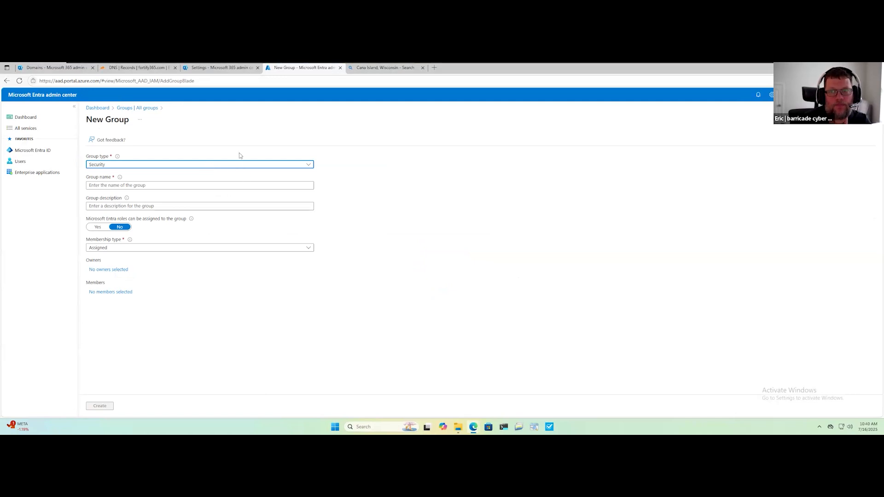
pyautogui.click(229, 165)
pyautogui.click(228, 197)
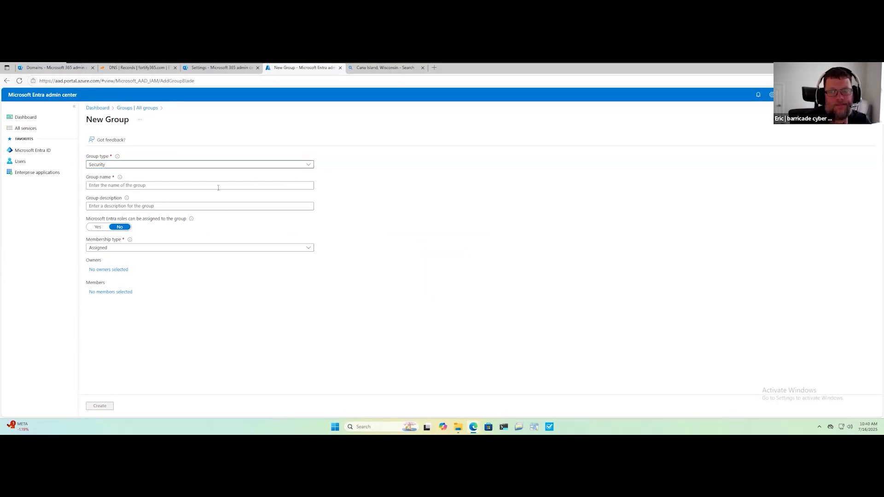
pyautogui.click(217, 186)
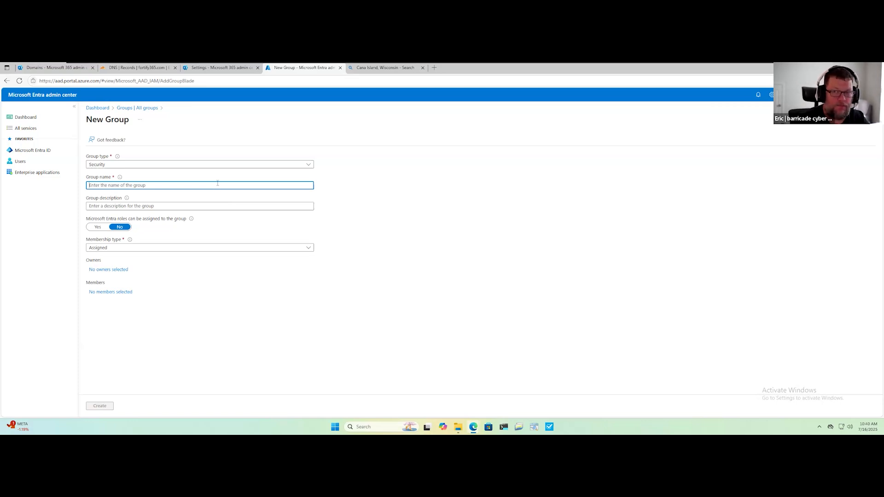
pyautogui.write('Truck Drivers')
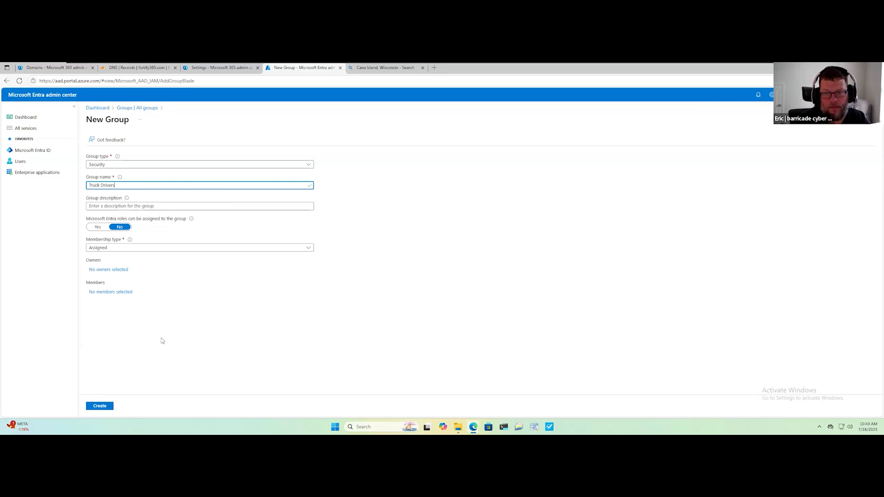
pyautogui.click(108, 407)
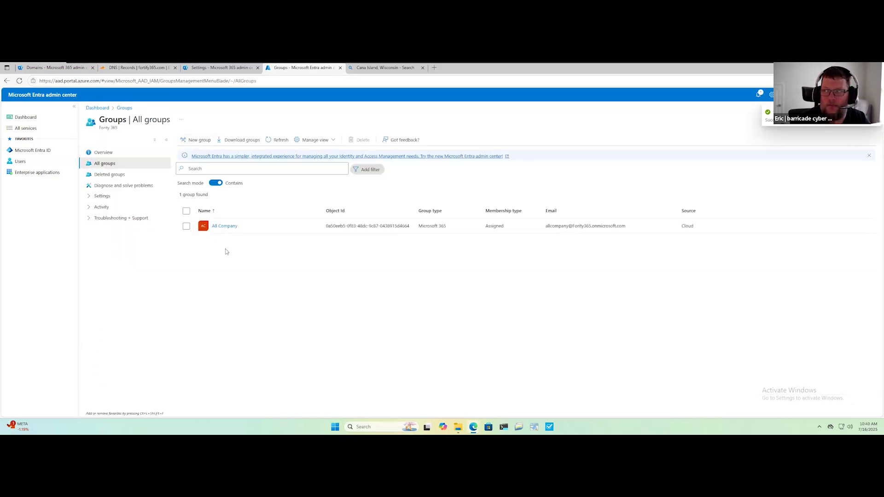
pyautogui.click(282, 141)
# Create another security group named HR with assigned membership.
pyautogui.click(196, 141)
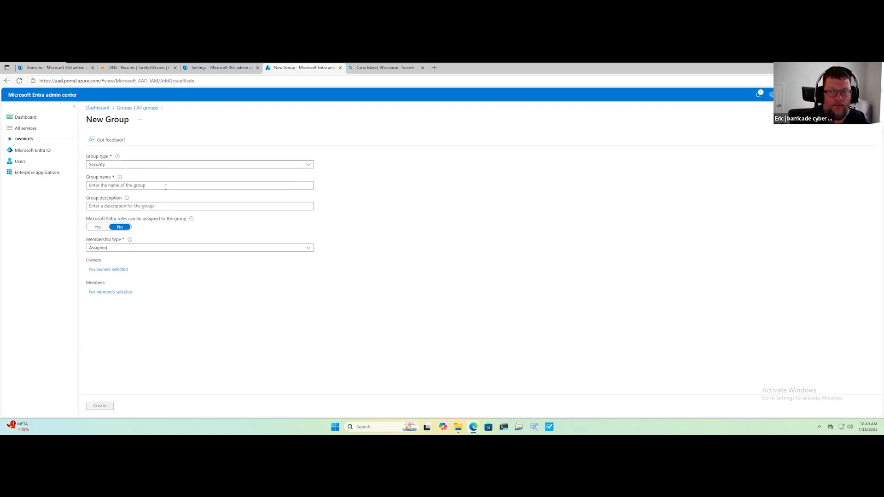
pyautogui.click(166, 187)
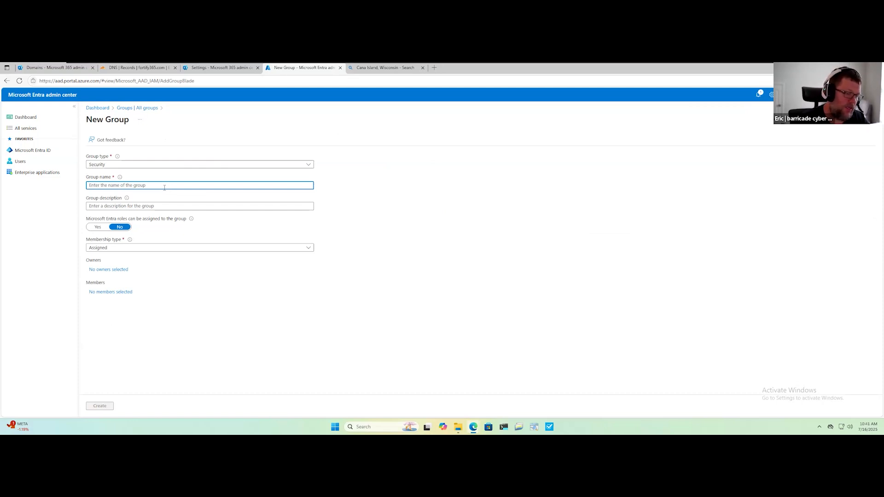
pyautogui.write('Test')
pyautogui.press('BackSpace')
pyautogui.press('BackSpace')
pyautogui.press('BackSpace')
pyautogui.press('BackSpace')
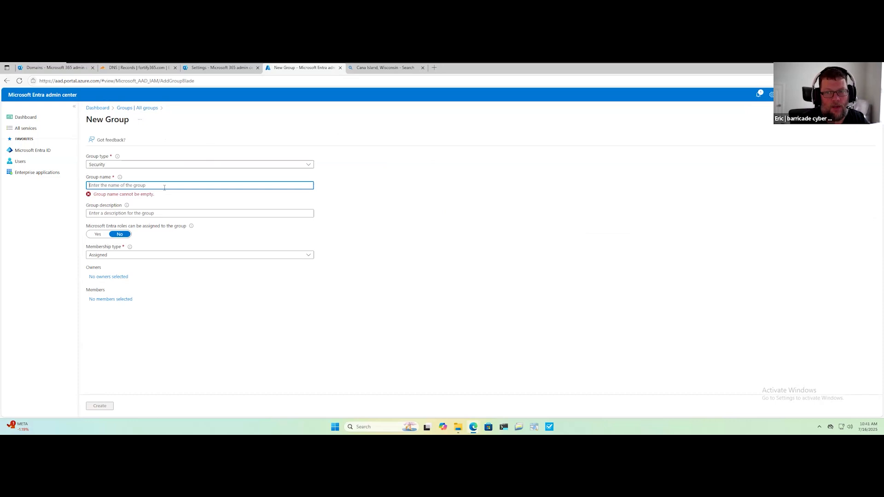
pyautogui.write('HR')
pyautogui.click(99, 406)
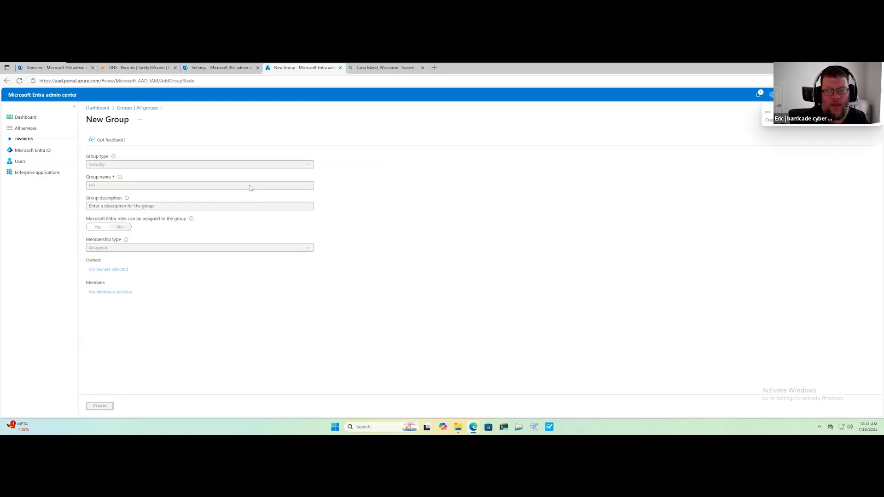
# Create a security group named IT Department with assigned membership.
pyautogui.click(196, 140)
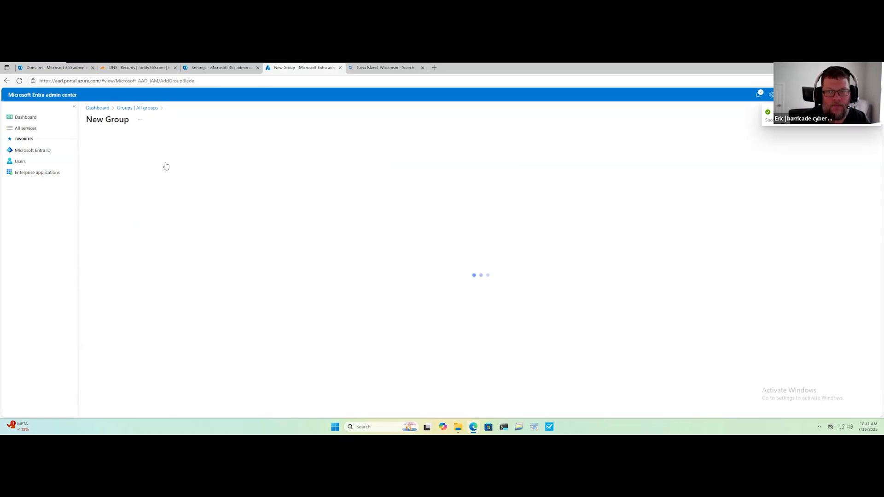
pyautogui.click(180, 164)
pyautogui.press('Escape')
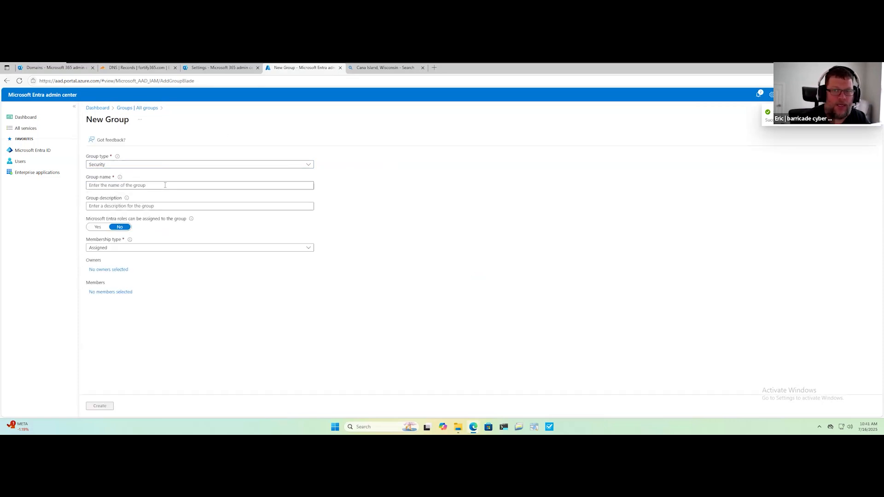
pyautogui.click(165, 185)
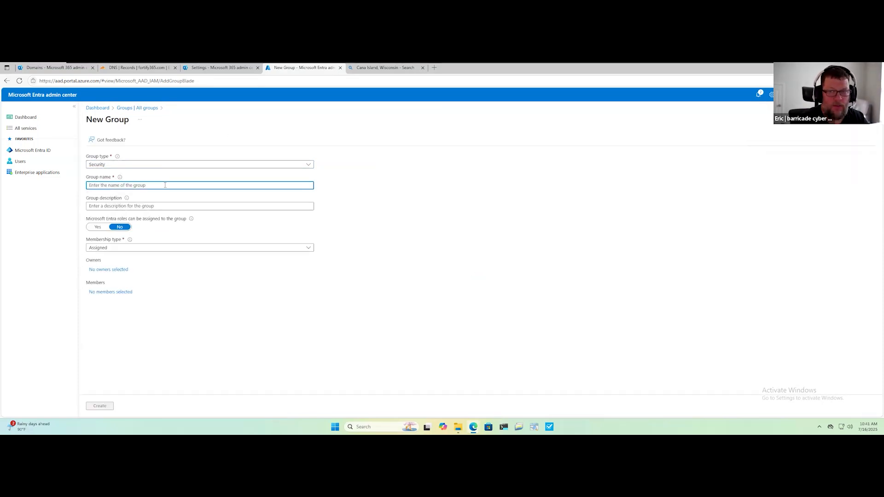
pyautogui.write('IT Department')
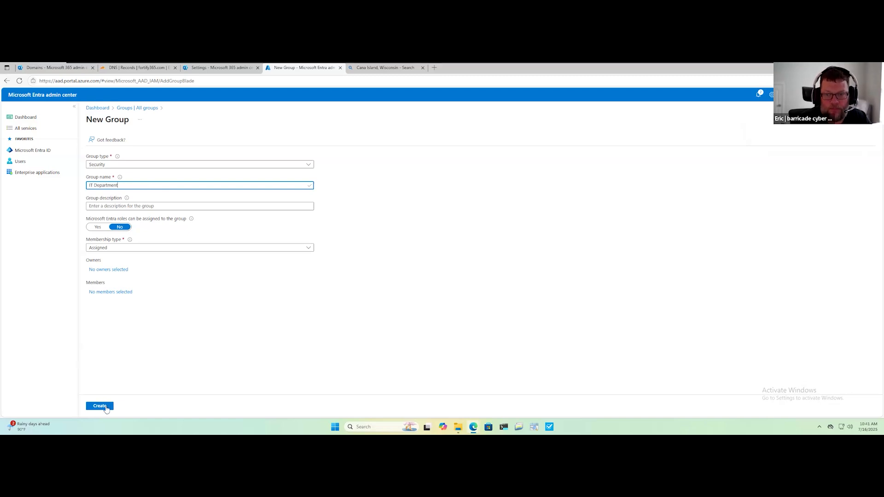
pyautogui.click(100, 406)
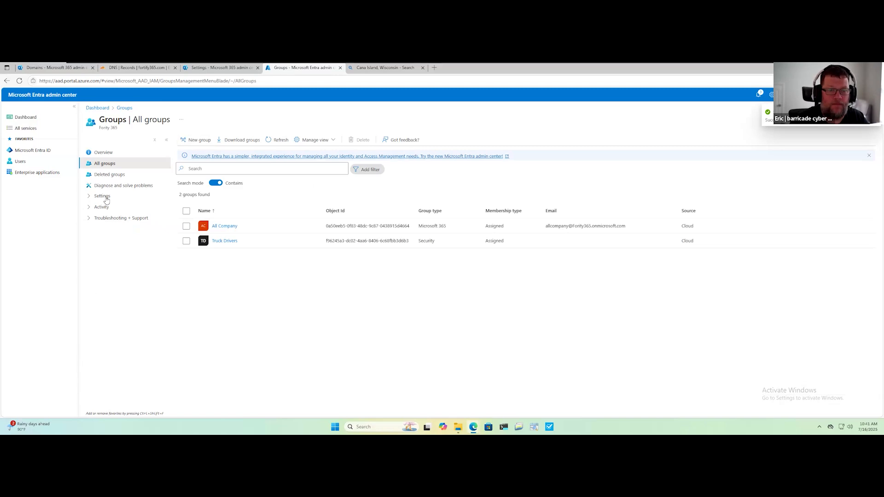
# Switch to the Microsoft 365 admin center and open the group assignments of the Office 365 E5 (no Teams) license.
pyautogui.click(58, 68)
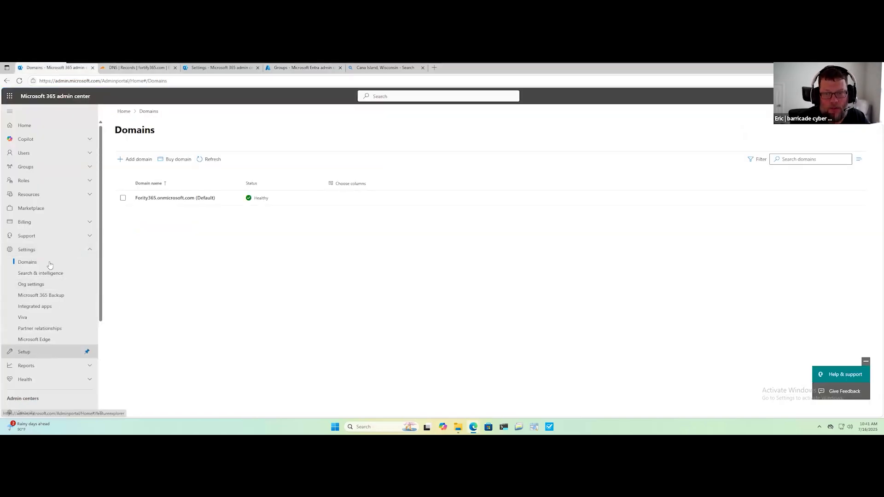
pyautogui.scroll(-1, 51, 301)
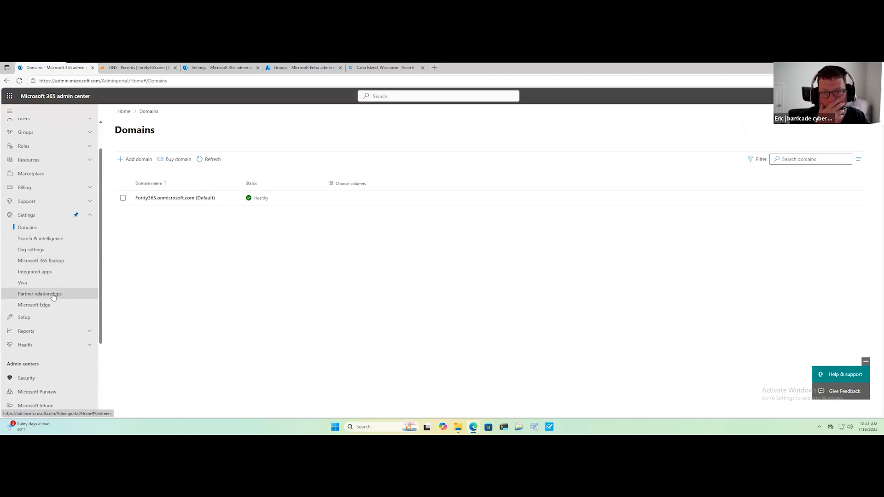
pyautogui.click(64, 187)
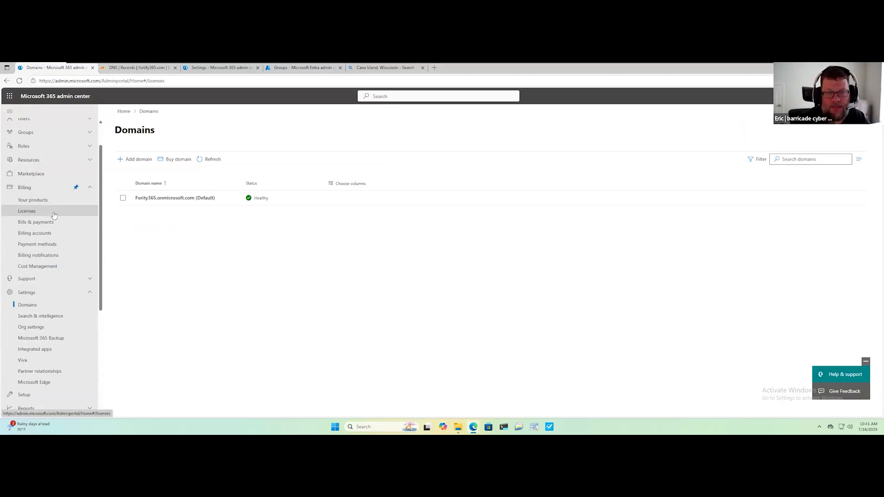
pyautogui.click(53, 210)
pyautogui.click(138, 273)
pyautogui.click(146, 208)
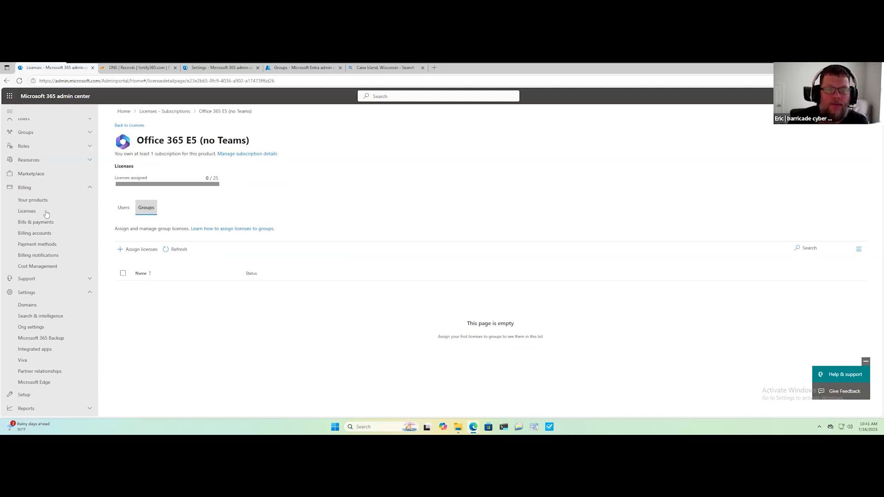
# Reopen the Office 365 E5 (no Teams) license from the license list and assign it to the HR group.
pyautogui.click(175, 115)
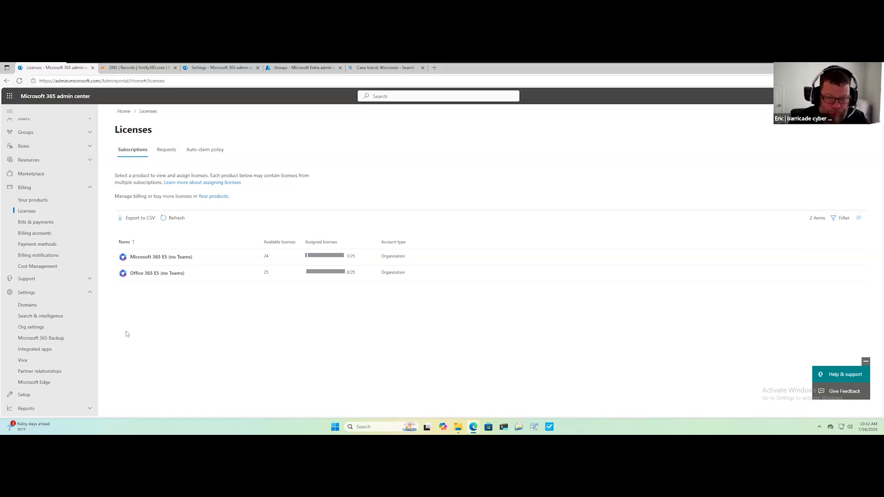
pyautogui.click(148, 274)
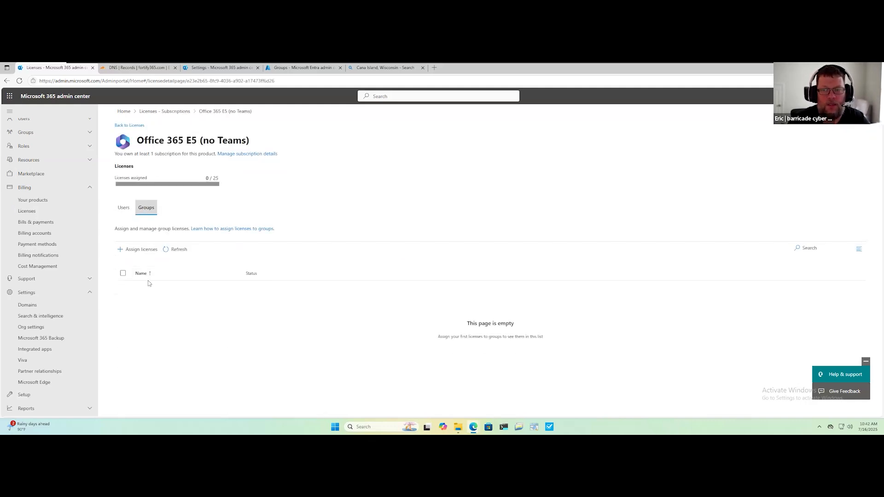
pyautogui.click(134, 250)
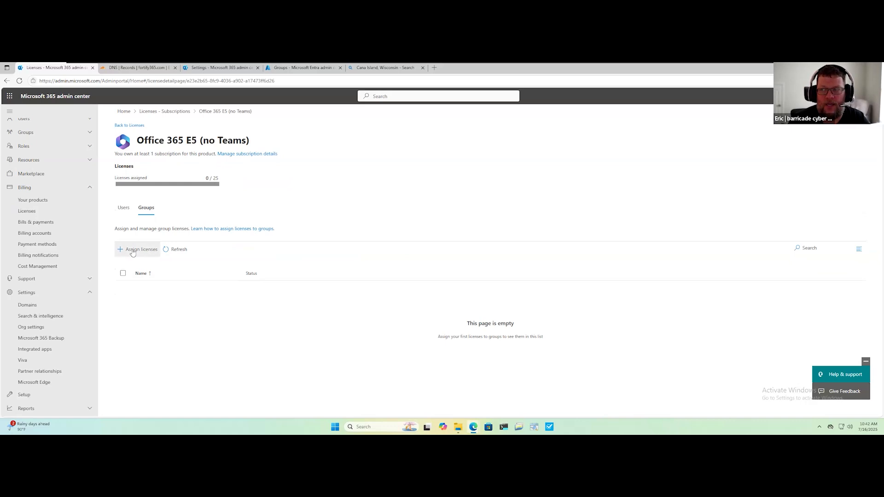
pyautogui.click(717, 172)
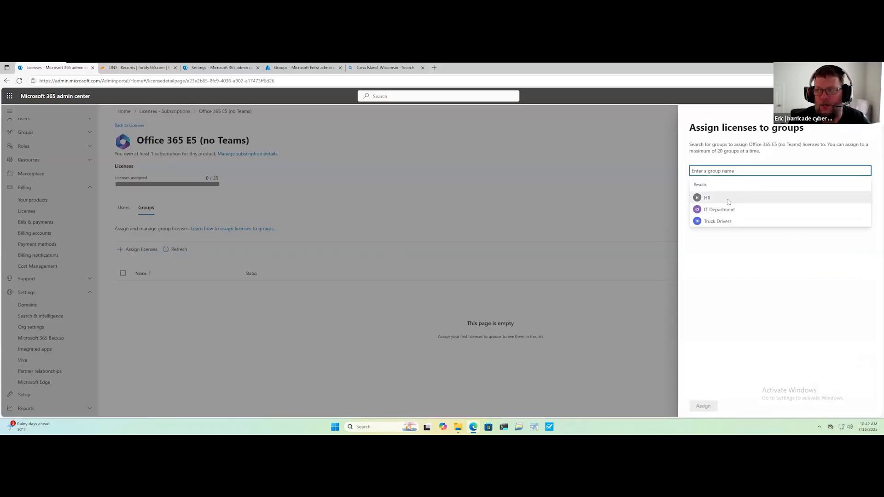
pyautogui.click(729, 198)
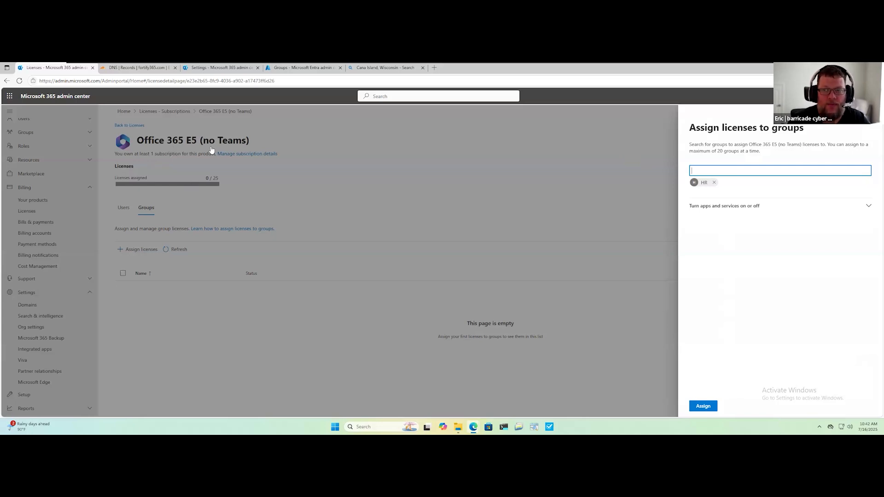
pyautogui.click(703, 406)
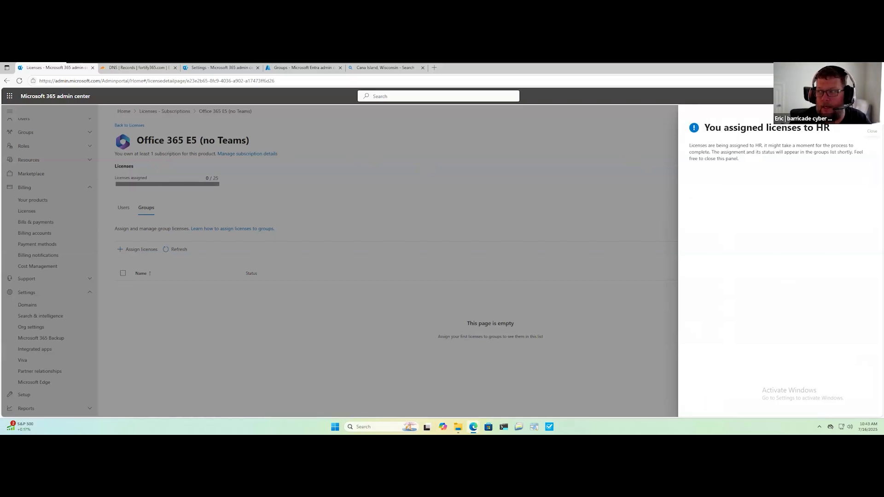
pyautogui.click(132, 211)
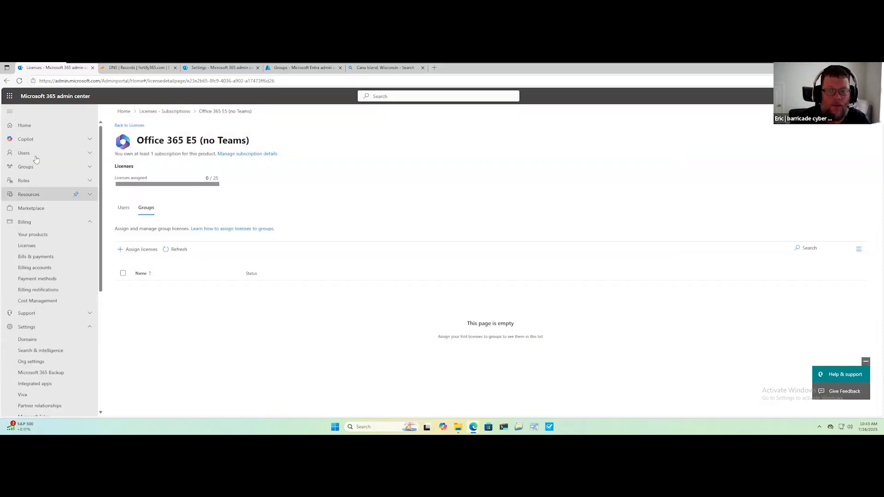
# Start adding a user in Active users and fill in the first name, last name, display name and username on the Fortify365.onmicrosoft.com domain.
pyautogui.click(24, 153)
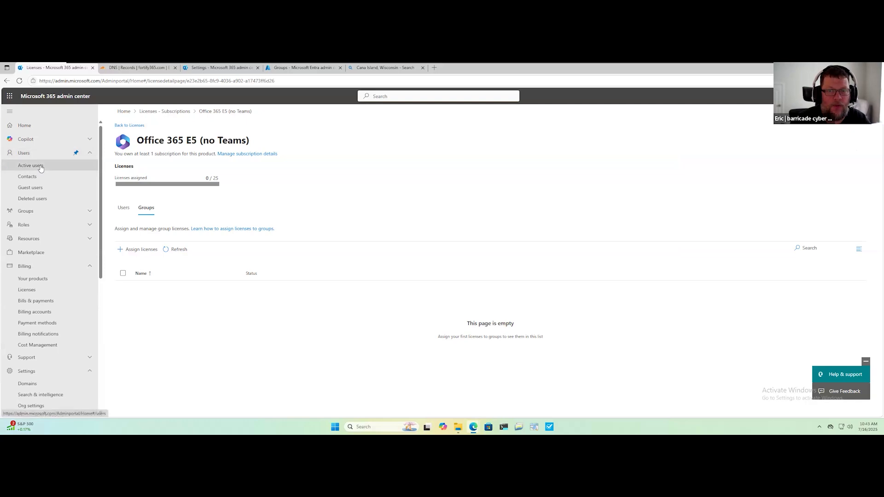
pyautogui.click(30, 165)
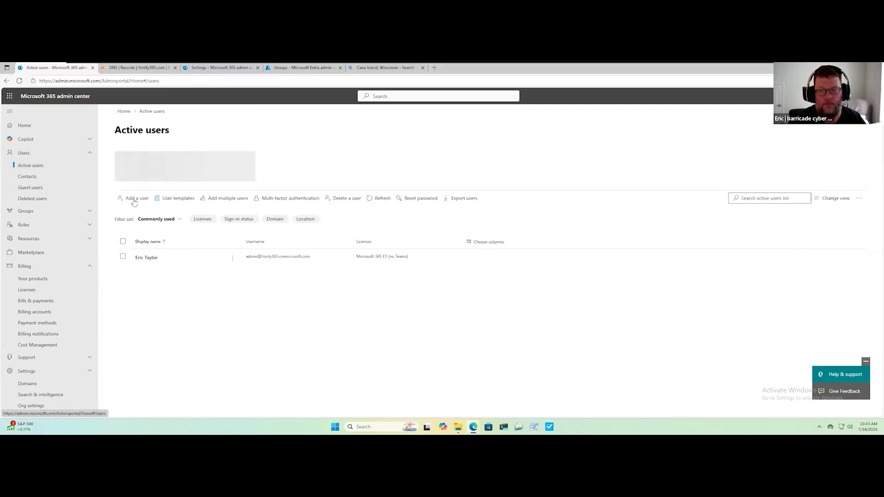
pyautogui.click(133, 199)
pyautogui.write('Kimber')
pyautogui.write('WasHere')
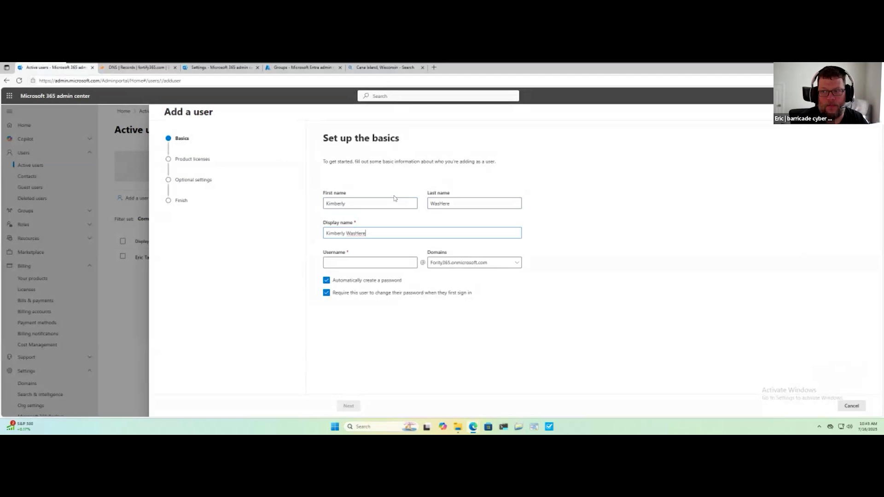
pyautogui.press('Return')
pyautogui.write('Kim')
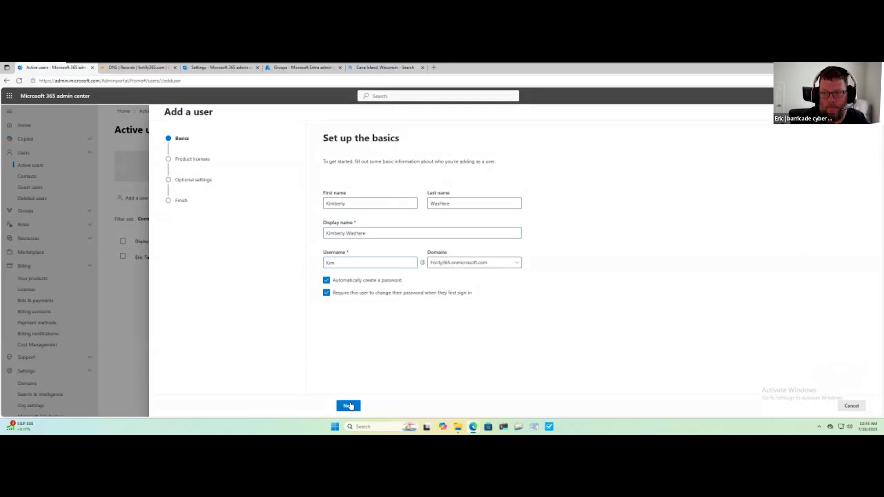
# Create the user without a product license, keep the default optional settings, and finish without saving a template.
pyautogui.click(349, 406)
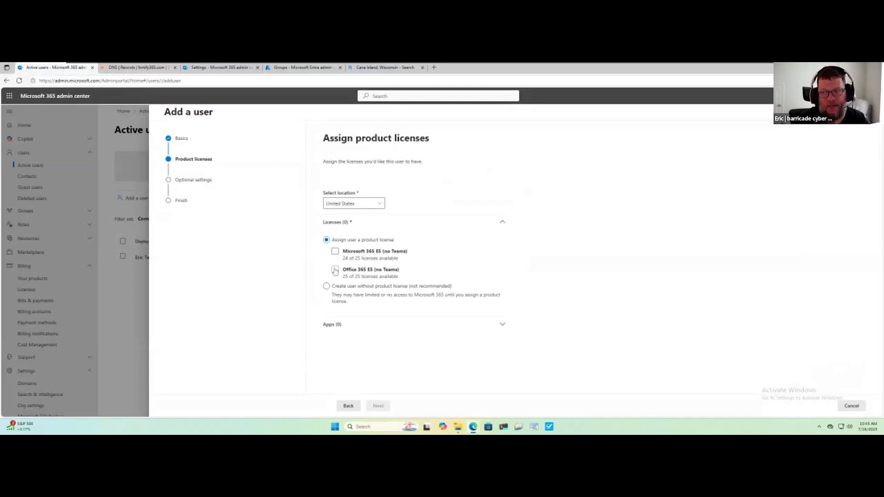
pyautogui.click(327, 287)
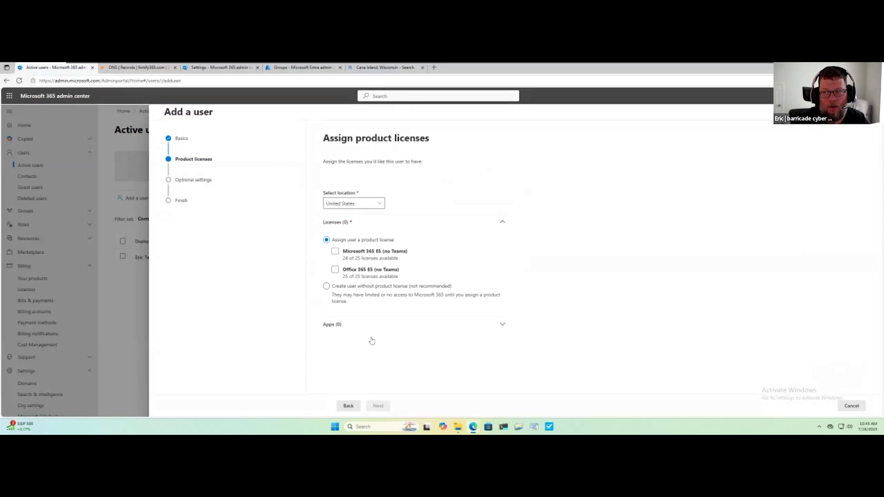
pyautogui.click(378, 406)
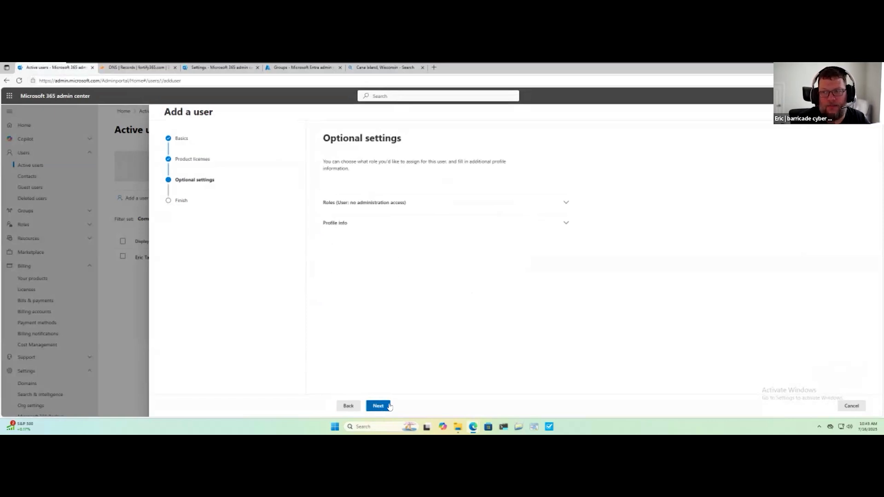
pyautogui.click(378, 408)
pyautogui.click(383, 406)
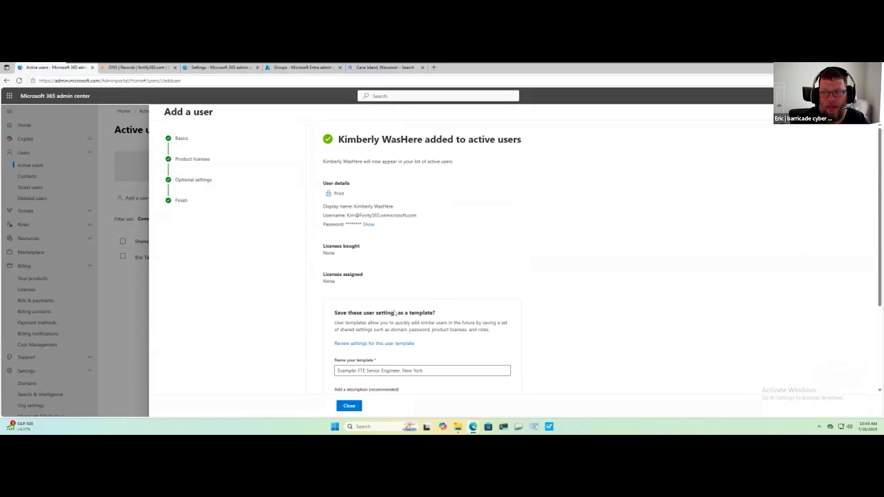
pyautogui.scroll(-5, 316, 321)
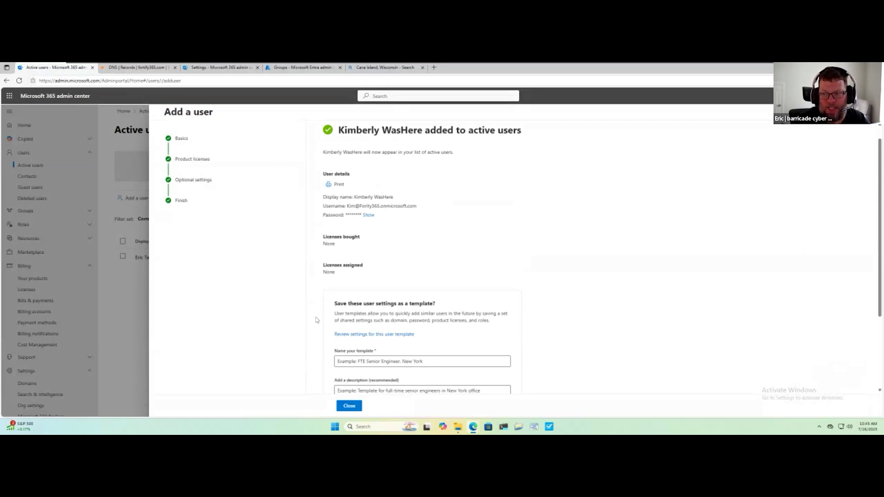
pyautogui.click(355, 406)
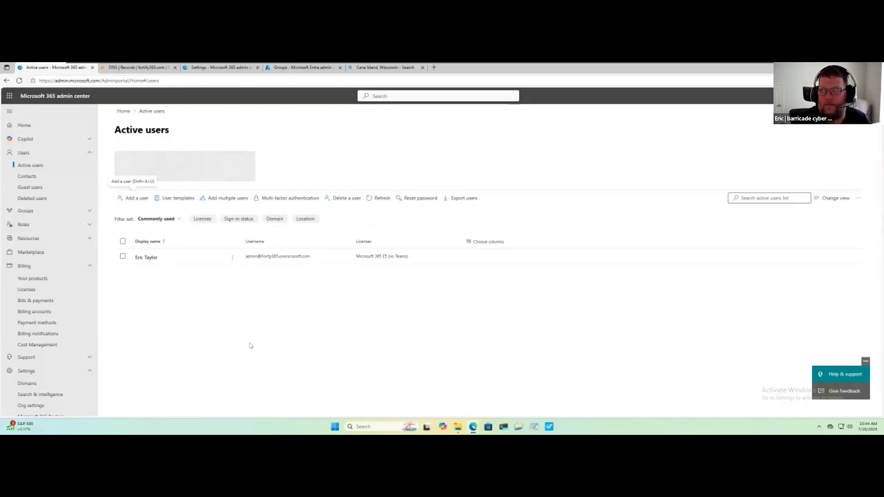
# Refresh the active users list and open the new user's details.
pyautogui.click(382, 203)
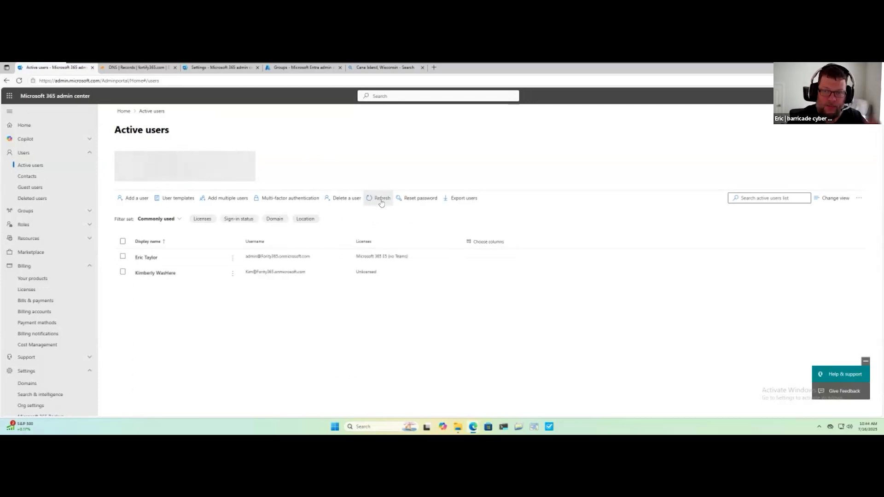
pyautogui.click(167, 275)
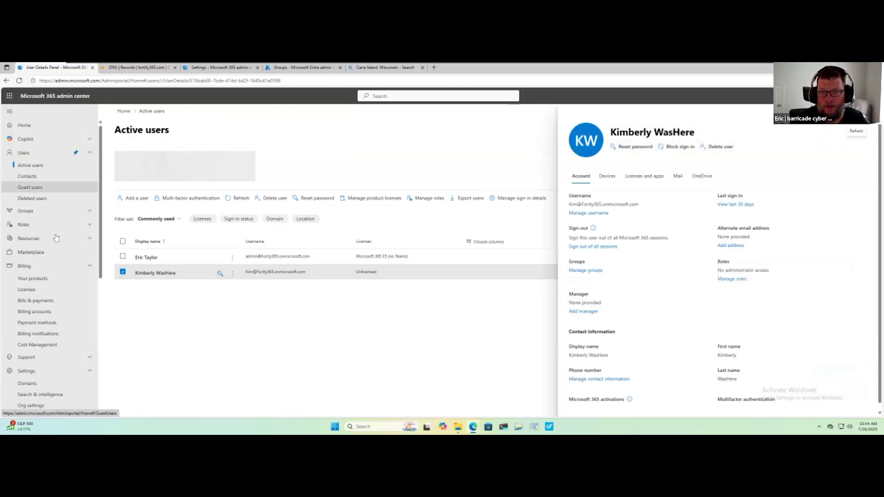
# Go to Active groups, refresh the list, and show the security groups.
pyautogui.scroll(-1, 61, 249)
pyautogui.scroll(-3, 60, 253)
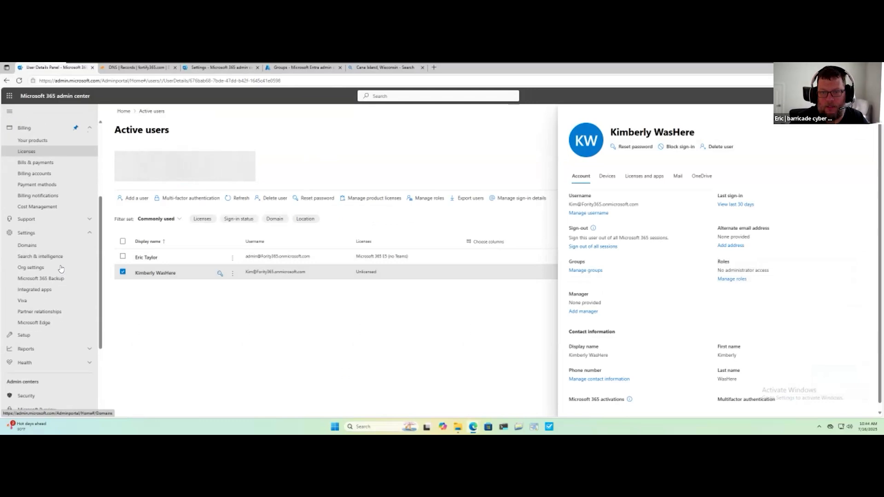
pyautogui.scroll(3, 60, 263)
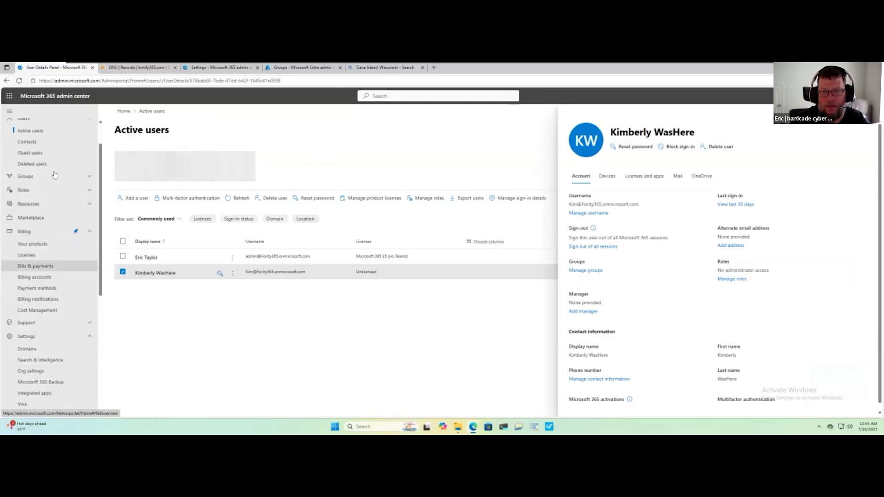
pyautogui.click(32, 188)
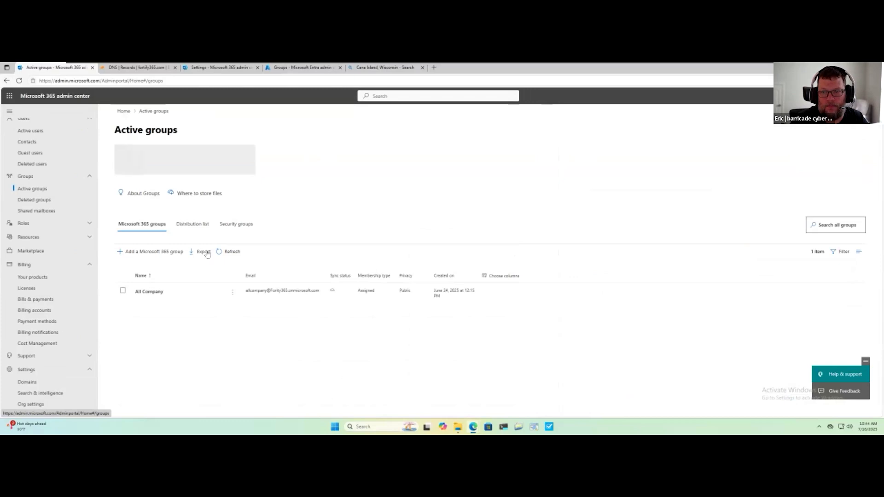
pyautogui.click(227, 251)
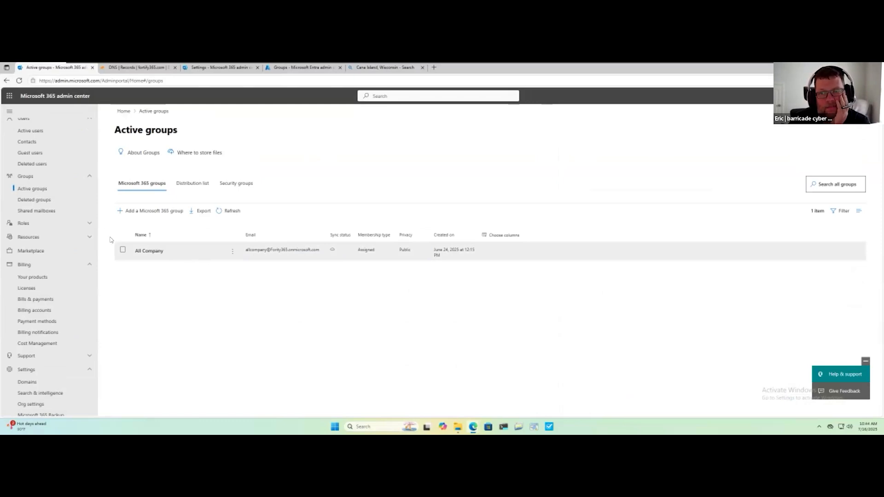
pyautogui.click(242, 187)
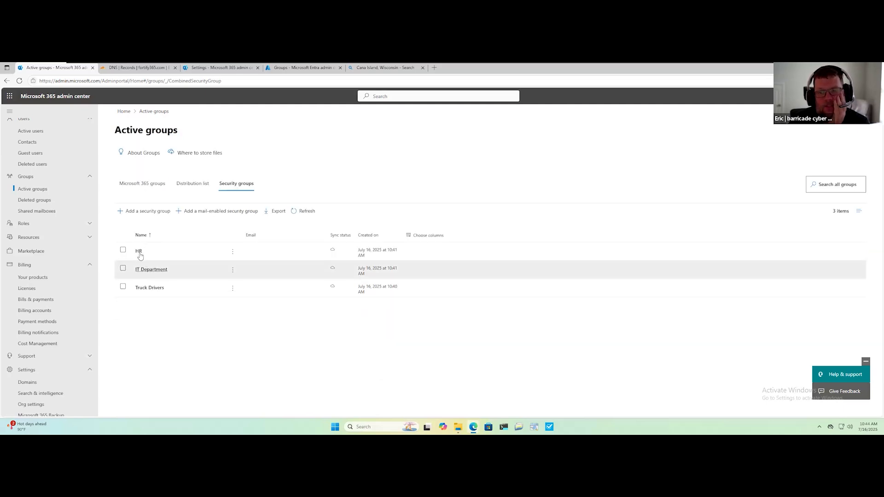
# Add the newly created user as a member of the HR security group and close the group's details.
pyautogui.click(138, 252)
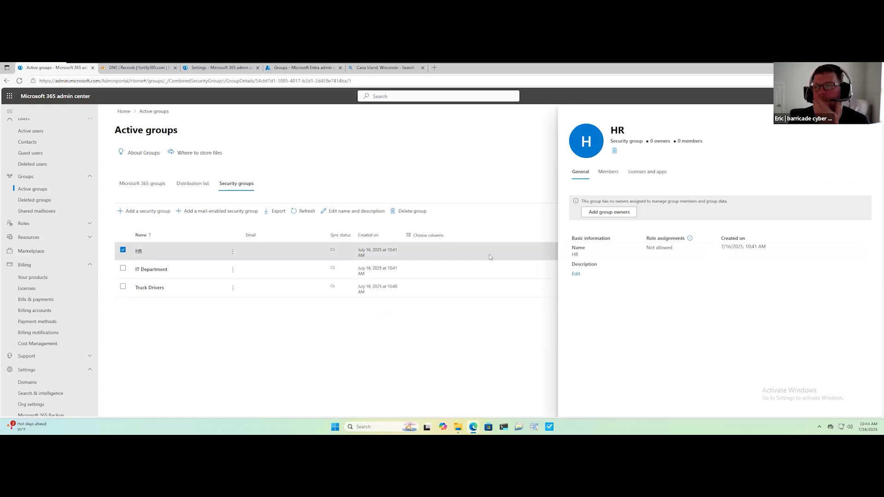
pyautogui.click(604, 176)
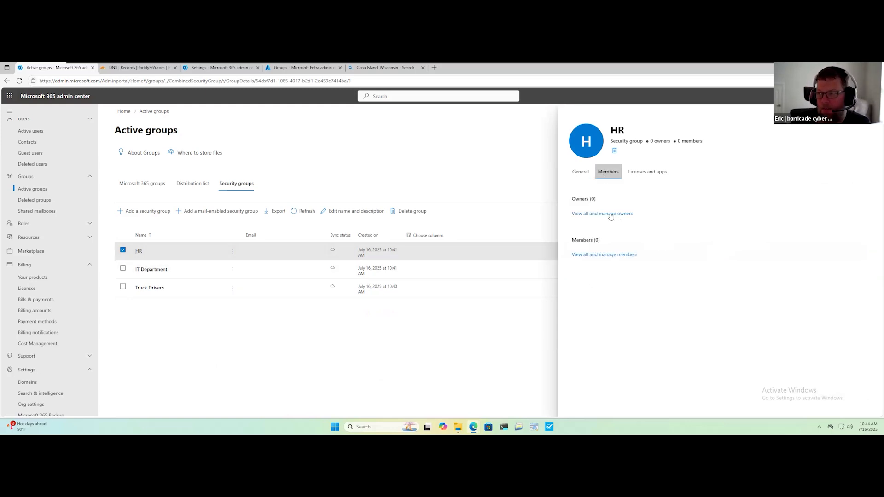
pyautogui.click(612, 214)
pyautogui.click(607, 256)
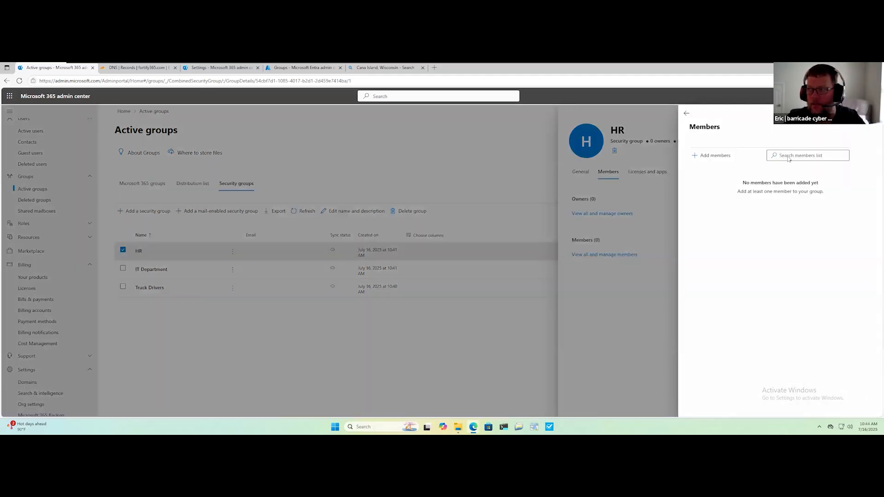
pyautogui.click(789, 182)
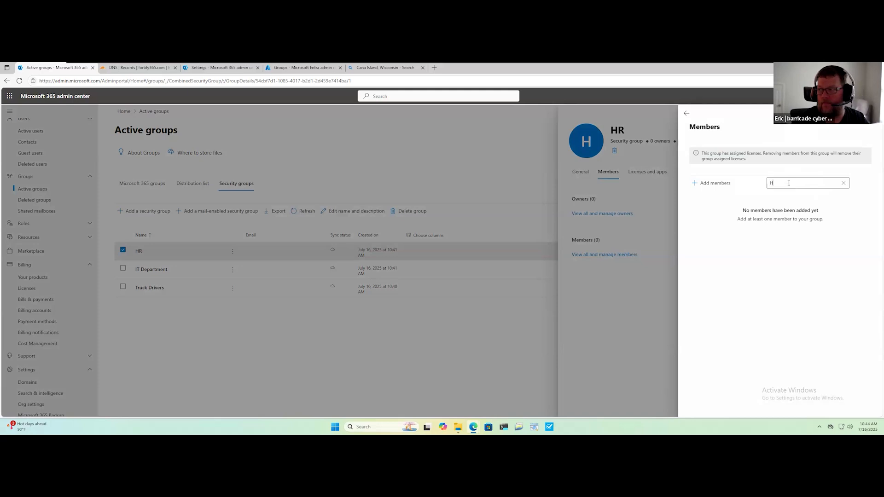
pyautogui.click(724, 184)
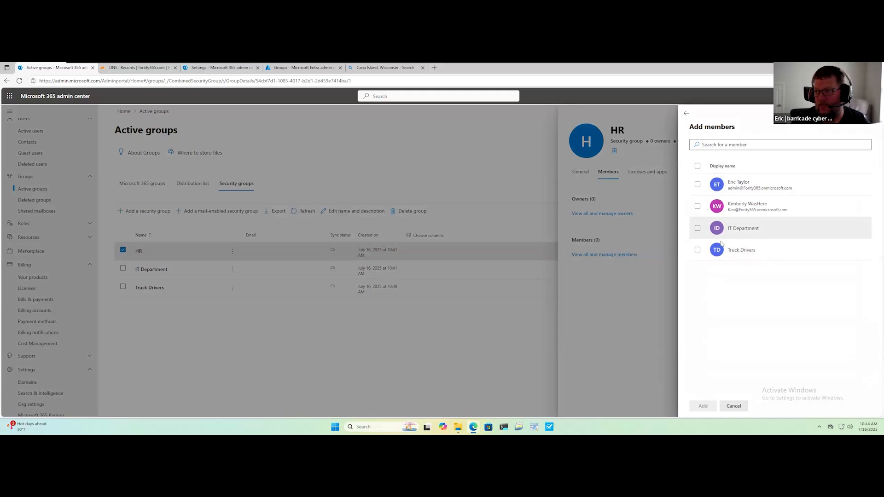
pyautogui.click(698, 206)
pyautogui.click(702, 406)
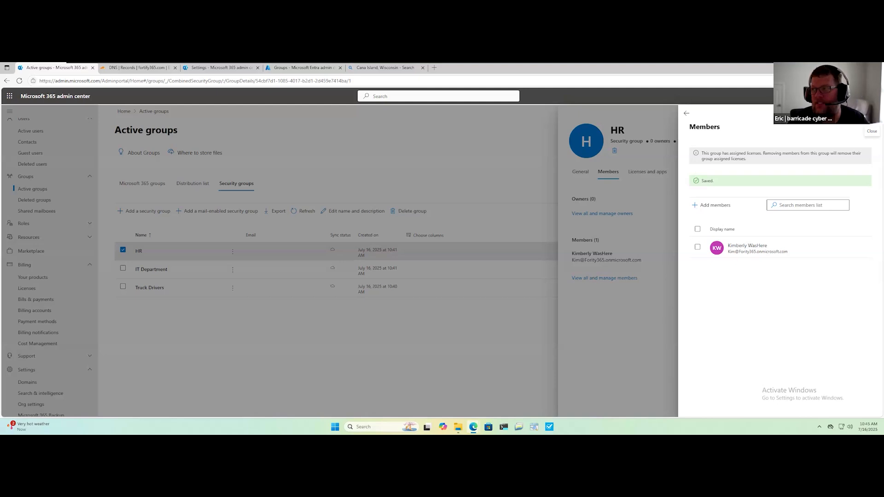
pyautogui.click(349, 273)
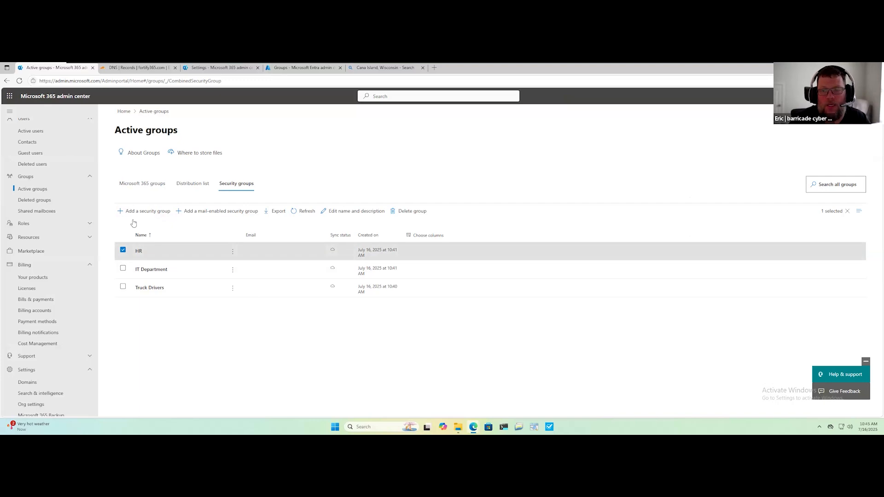
# Open the license list and refresh it to check the assigned license counts.
pyautogui.click(51, 289)
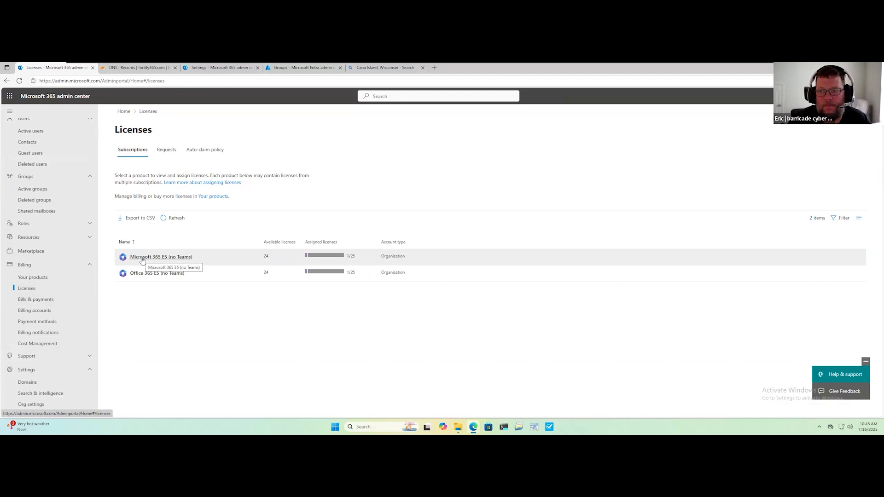
pyautogui.click(177, 218)
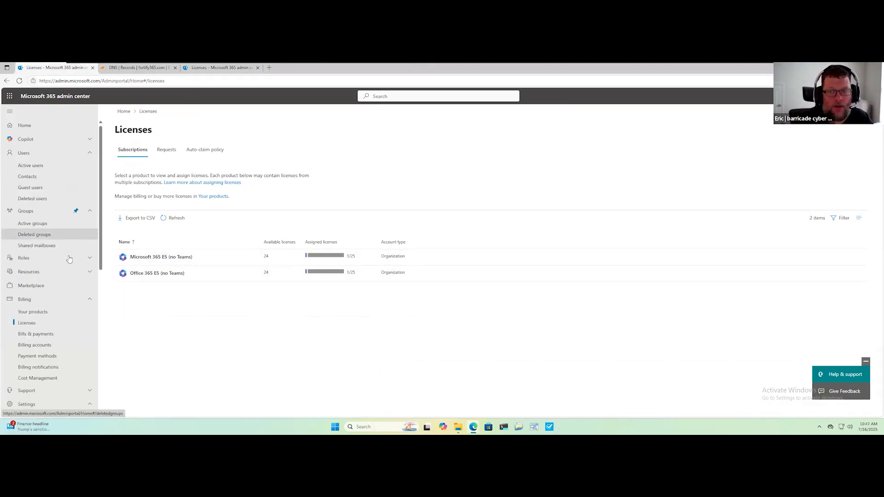
# Go to the tenant's Domains page and add the custom domain fortify365.com.
pyautogui.scroll(-3, 69, 259)
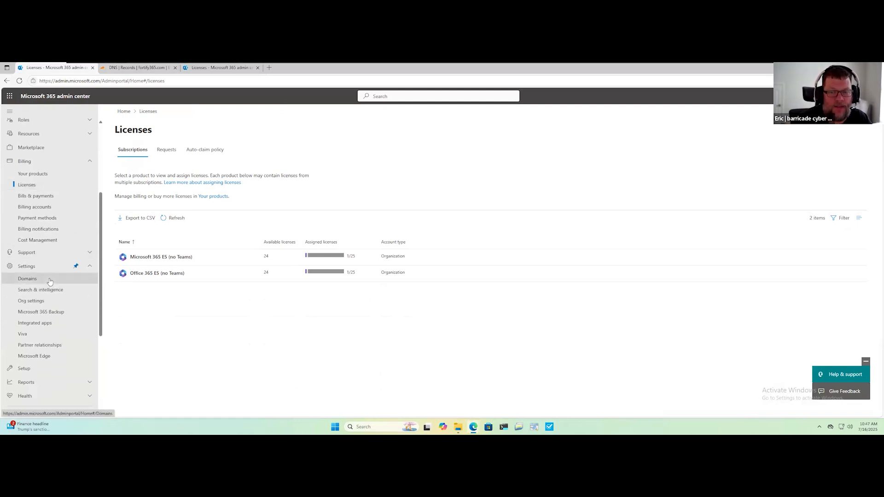
pyautogui.click(50, 281)
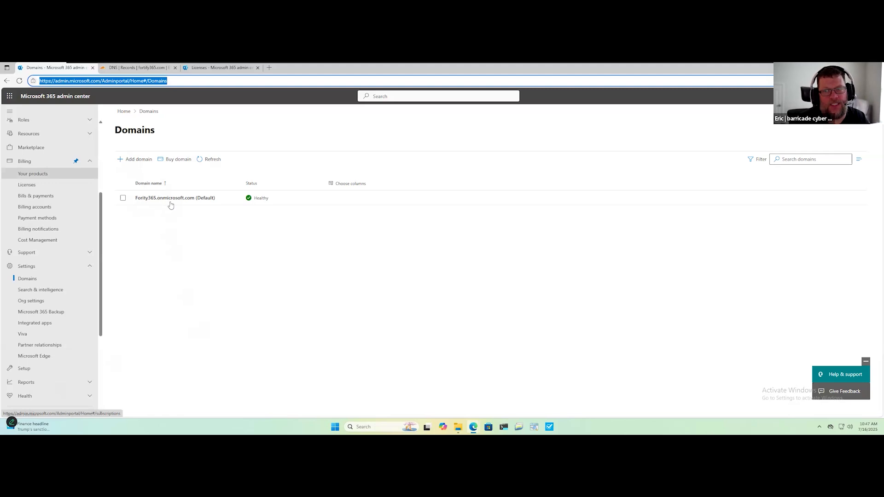
pyautogui.click(143, 160)
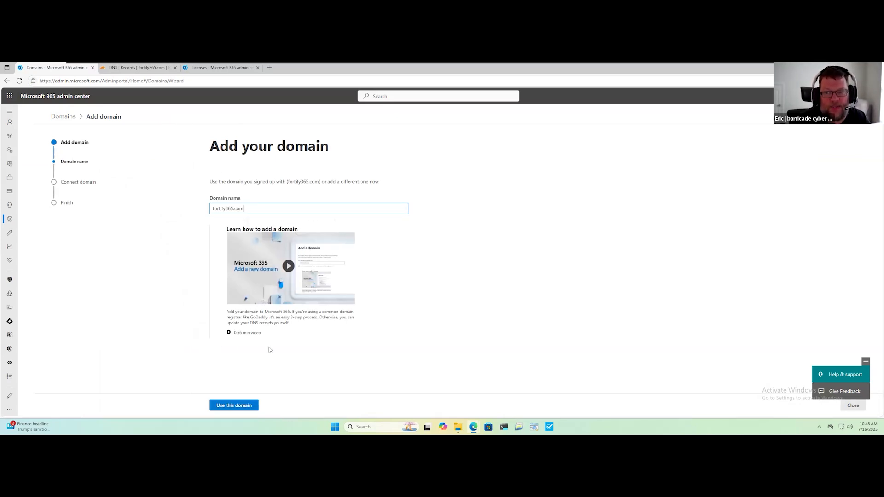
pyautogui.click(227, 407)
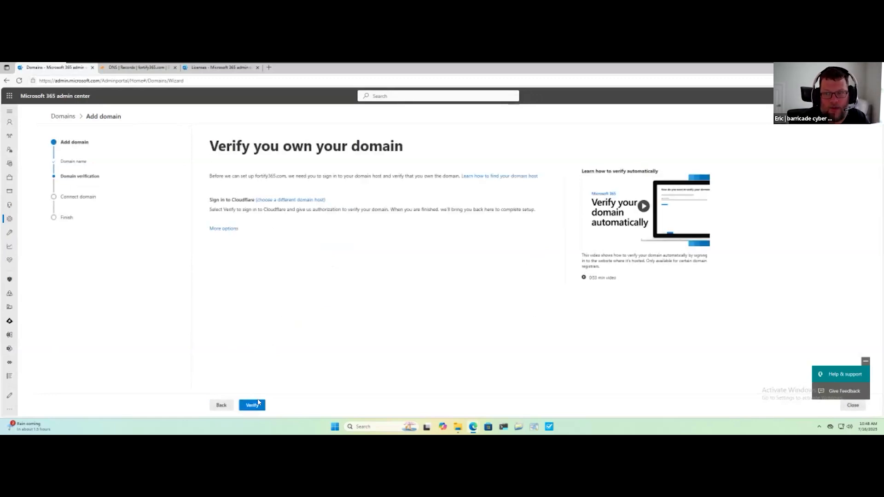
# Verify ownership of fortify365.com by authorizing Microsoft's TXT record in Cloudflare, and continue with letting Microsoft add the DNS records.
pyautogui.click(257, 406)
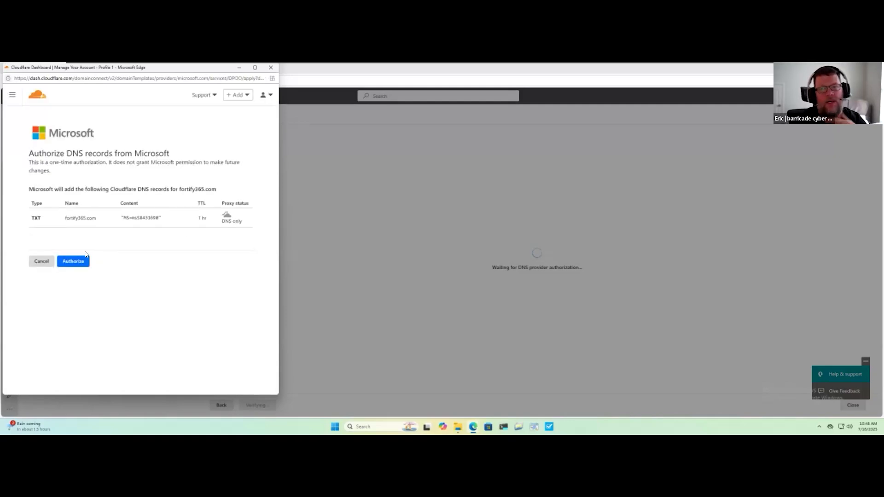
pyautogui.click(75, 263)
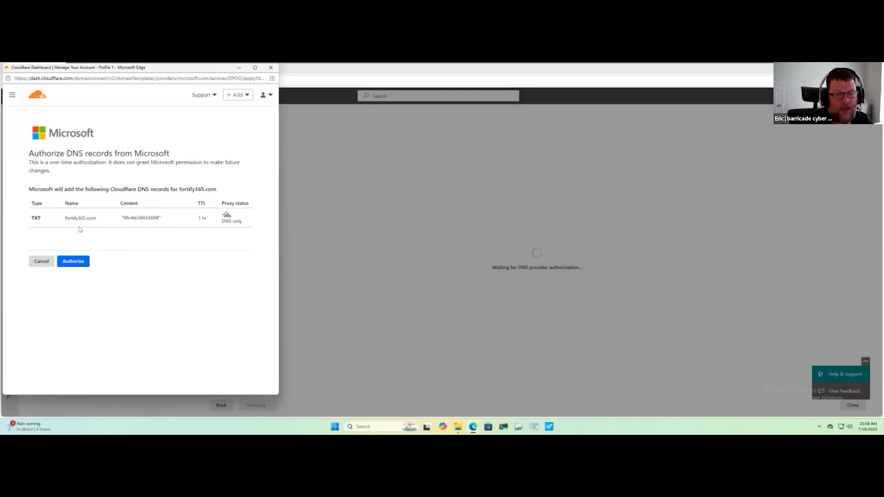
pyautogui.click(74, 268)
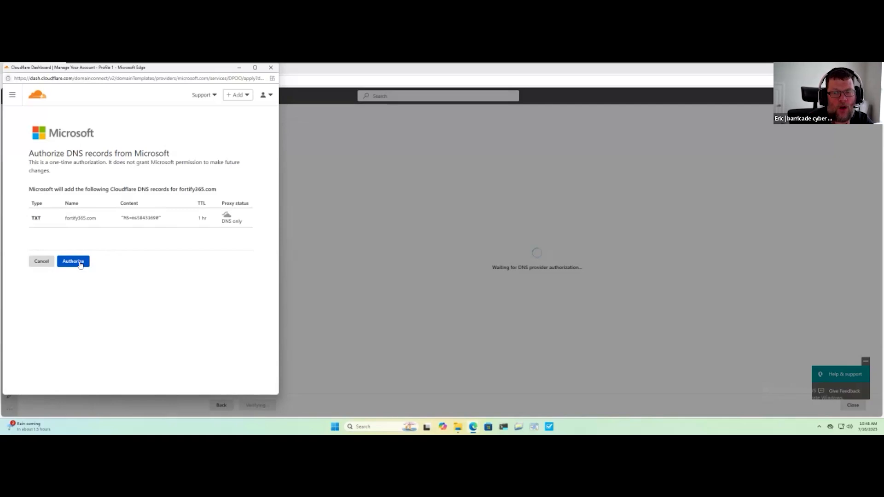
pyautogui.click(74, 262)
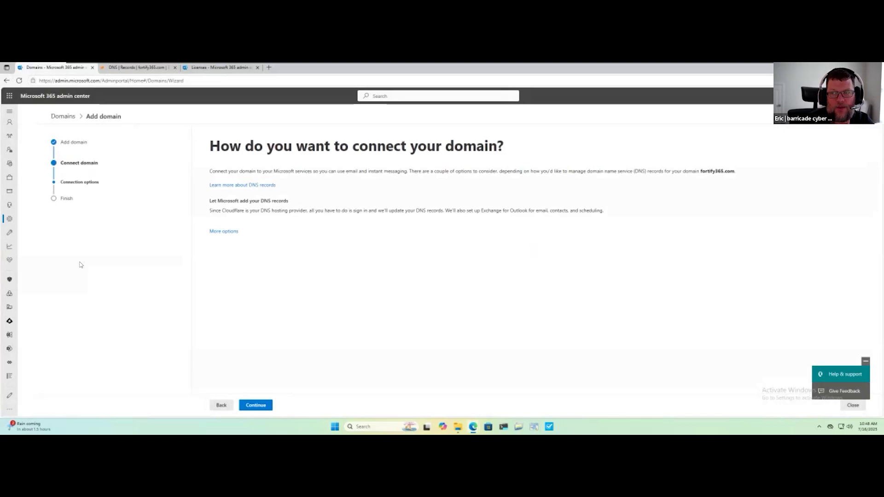
pyautogui.click(256, 405)
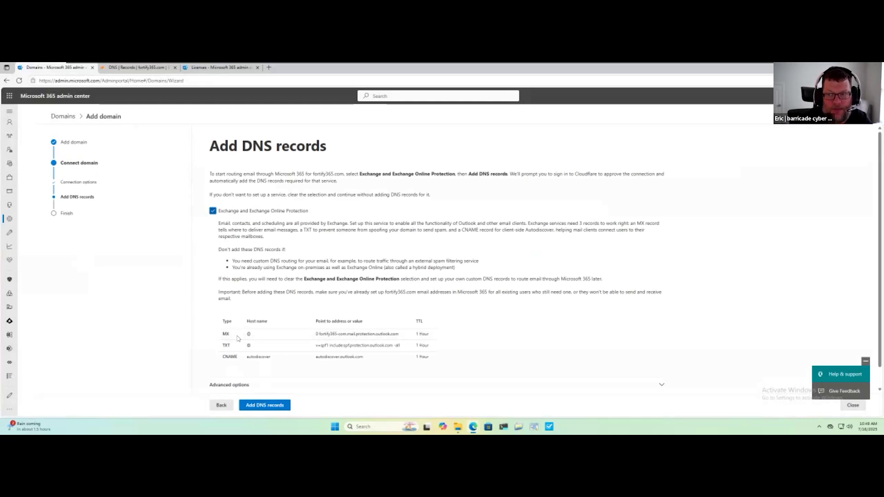
# Include the Exchange, Skype for Business, Intune and DKIM records for fortify365.com and submit them for adding to DNS.
pyautogui.scroll(-1, 267, 322)
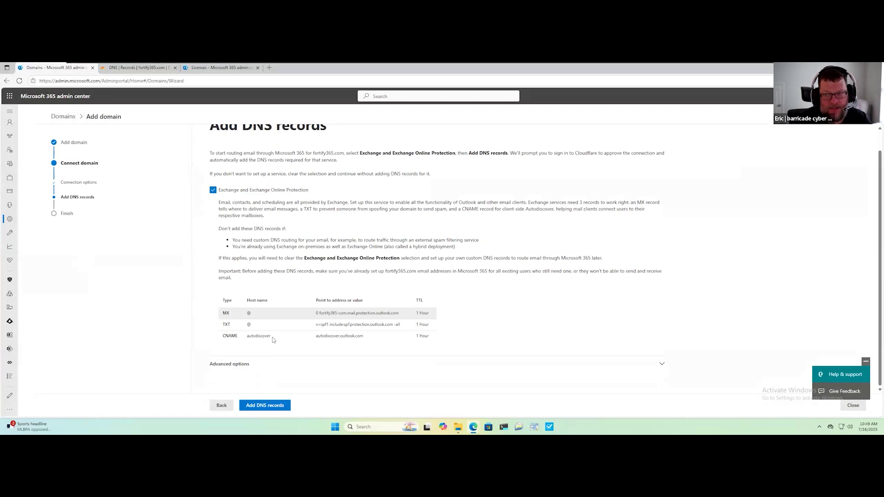
pyautogui.click(663, 367)
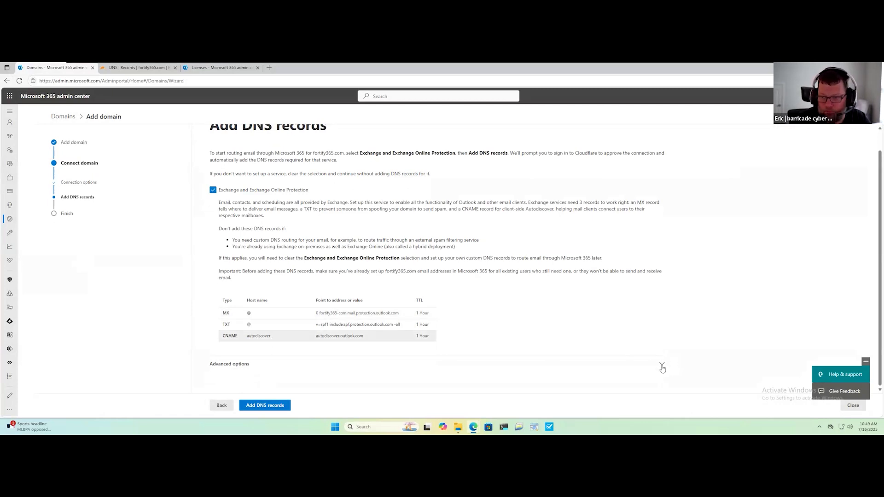
pyautogui.scroll(-4, 468, 334)
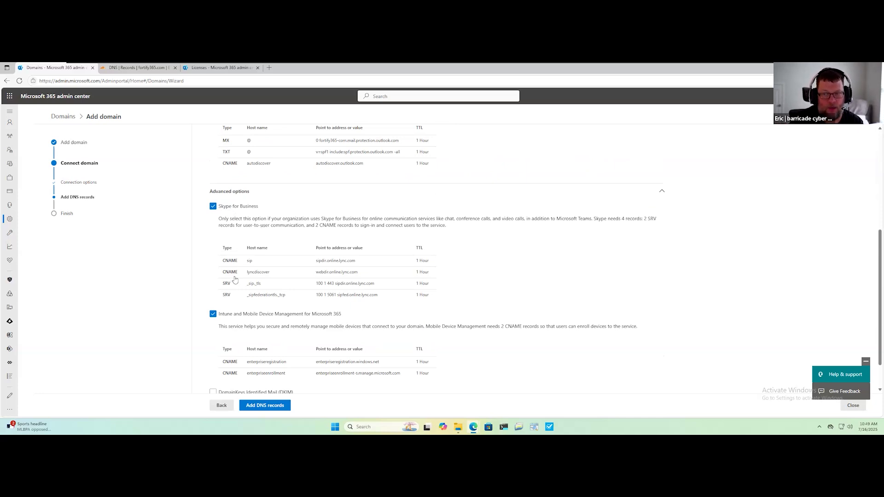
pyautogui.scroll(-1, 238, 279)
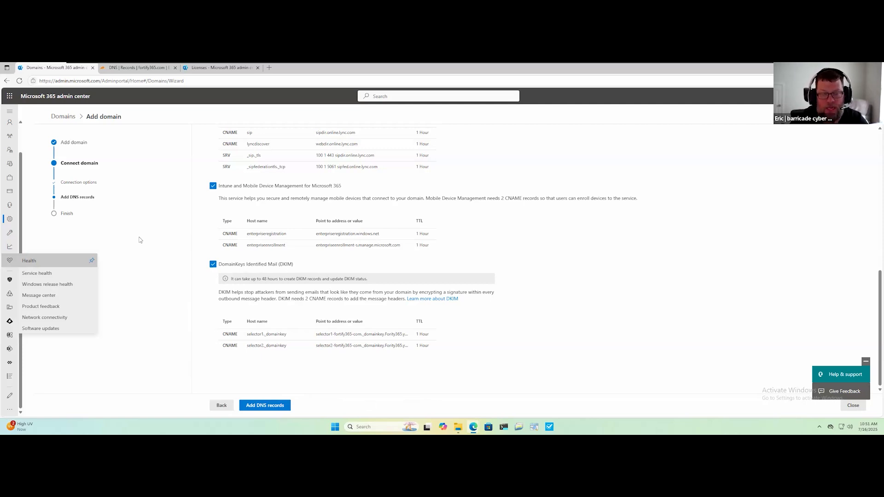
pyautogui.click(269, 408)
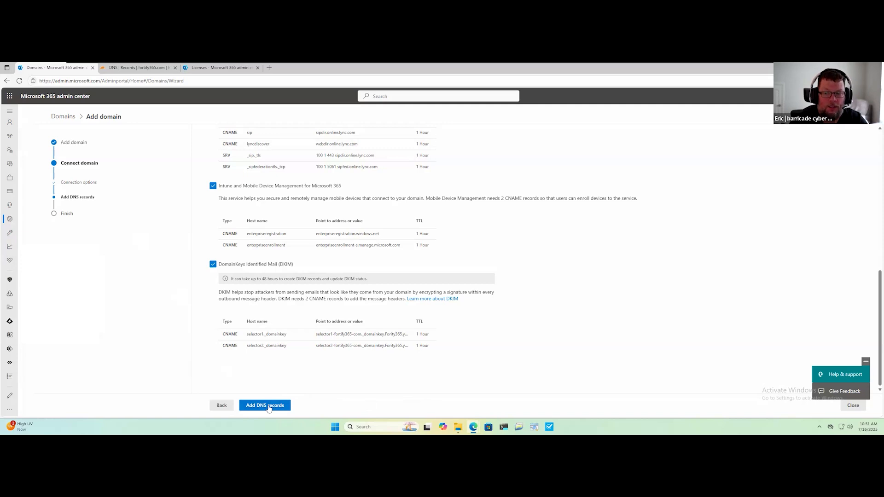
pyautogui.click(269, 407)
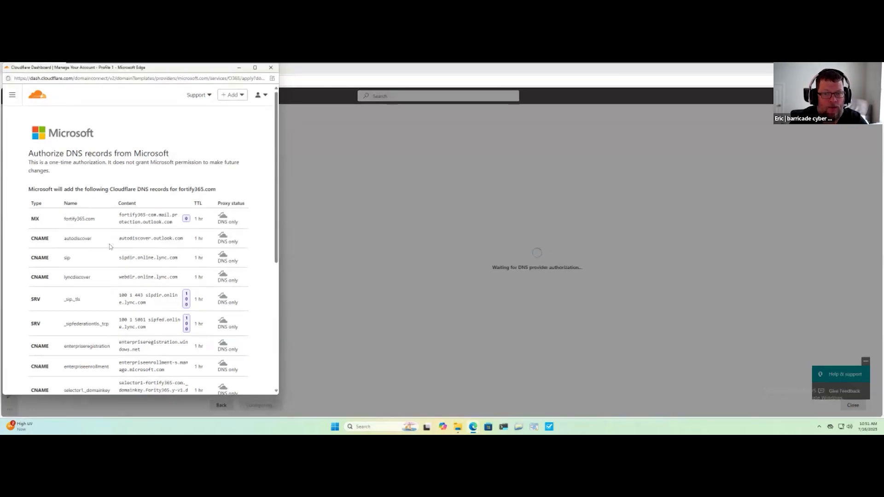
# Review and authorize Microsoft's DNS records in Cloudflare, confirming deletion of the conflicting TXT record by entering fortify365.com.
pyautogui.scroll(-2, 67, 271)
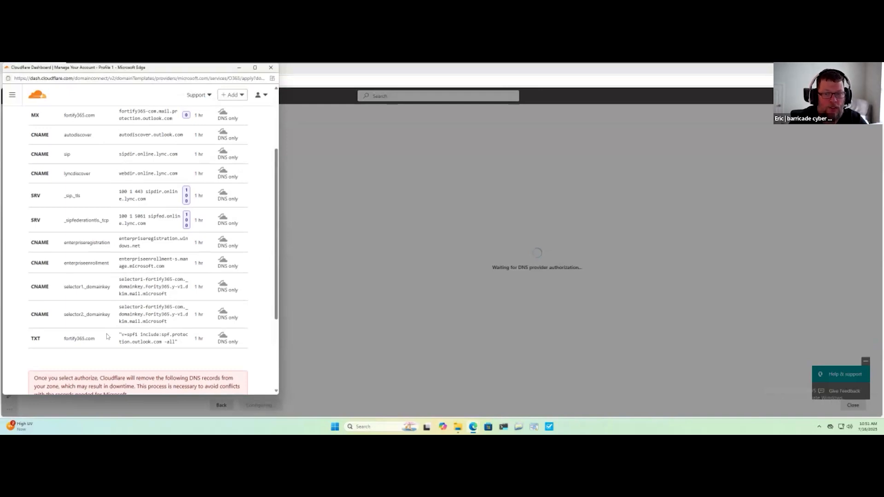
pyautogui.scroll(-2, 107, 337)
pyautogui.scroll(-2, 107, 336)
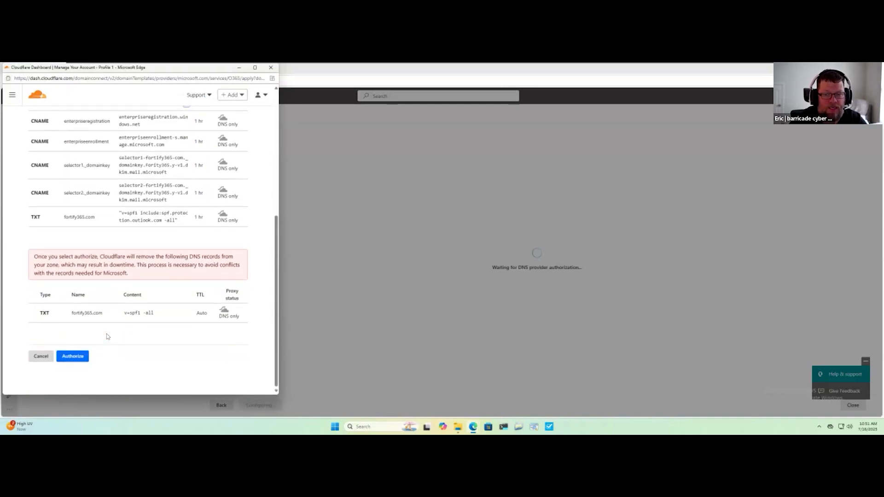
pyautogui.scroll(2, 116, 338)
pyautogui.scroll(4, 116, 334)
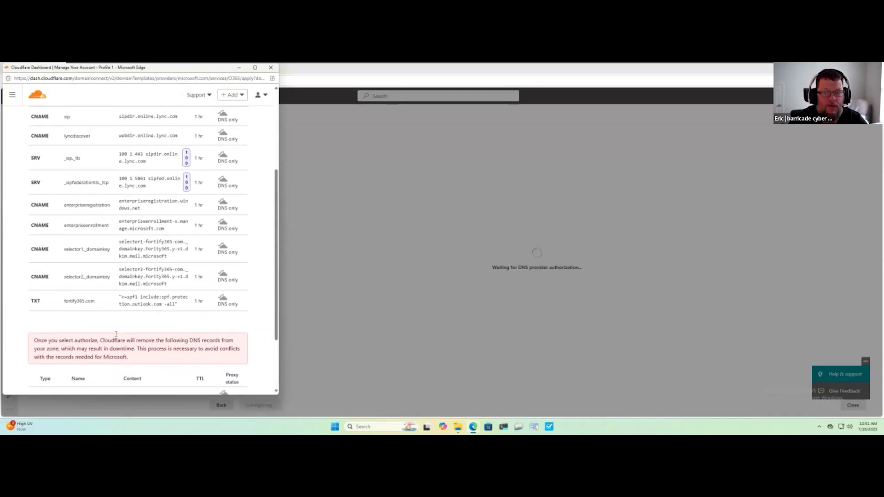
pyautogui.scroll(-6, 90, 354)
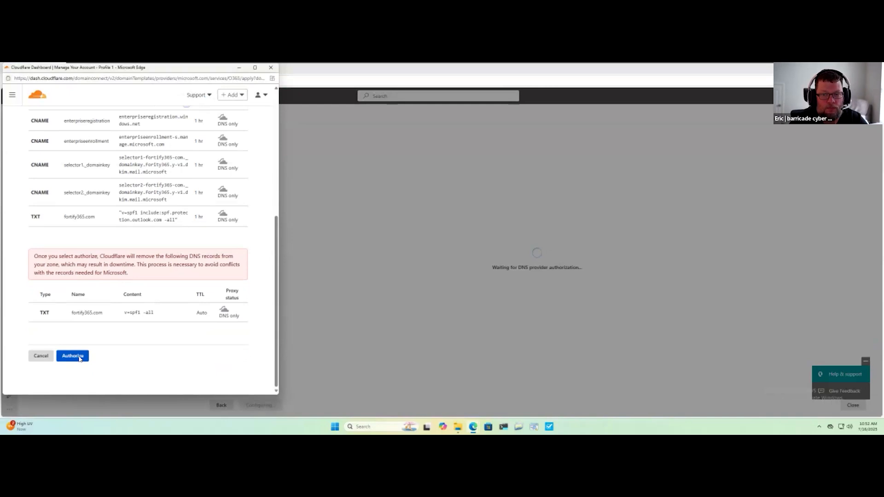
pyautogui.click(73, 356)
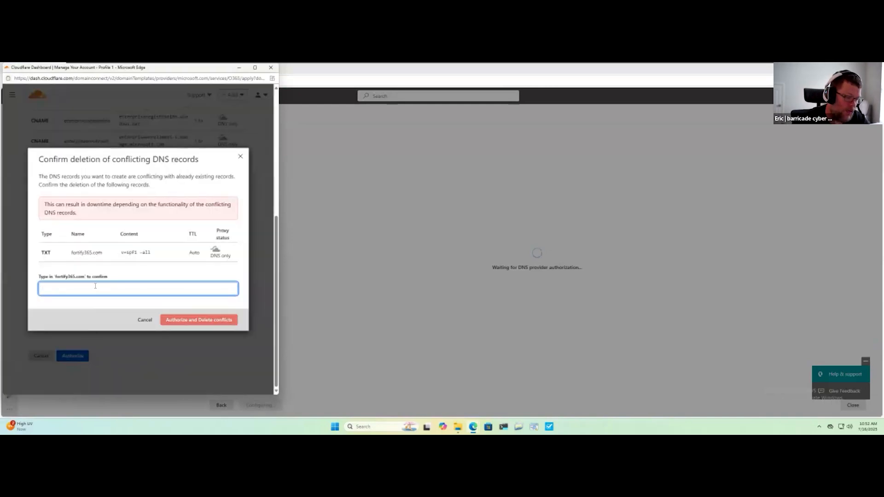
pyautogui.write('for')
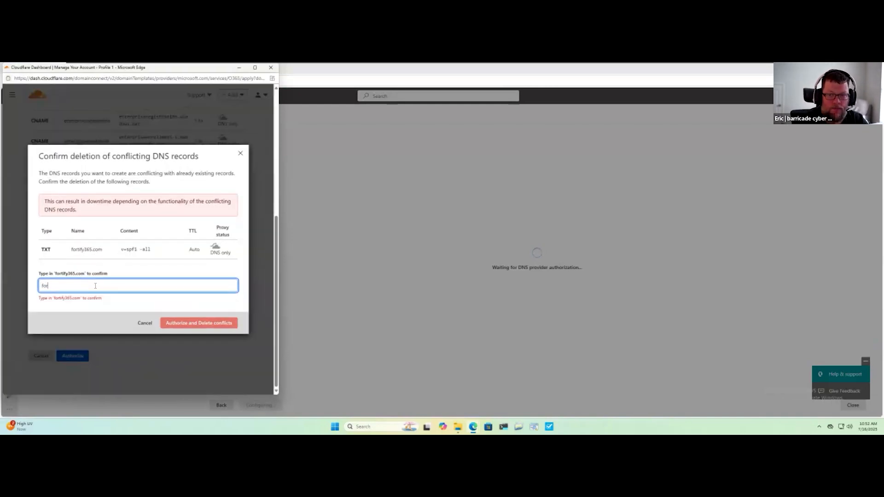
pyautogui.write('tify')
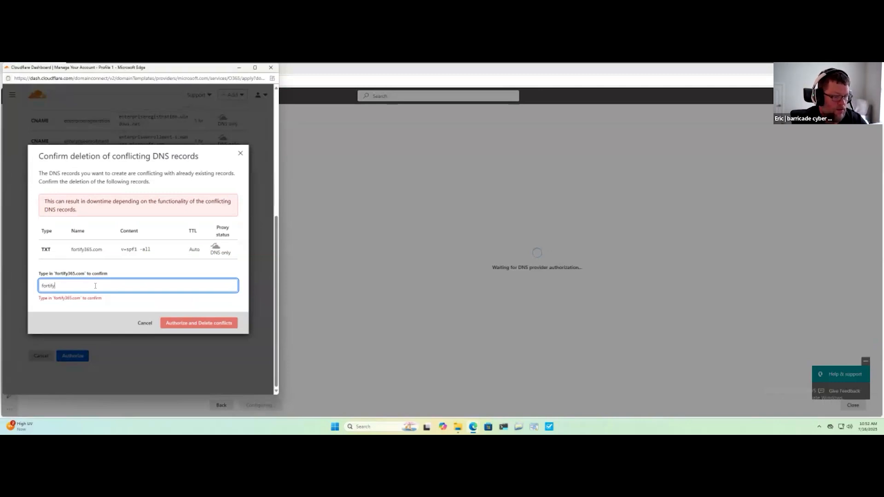
pyautogui.write('365.com')
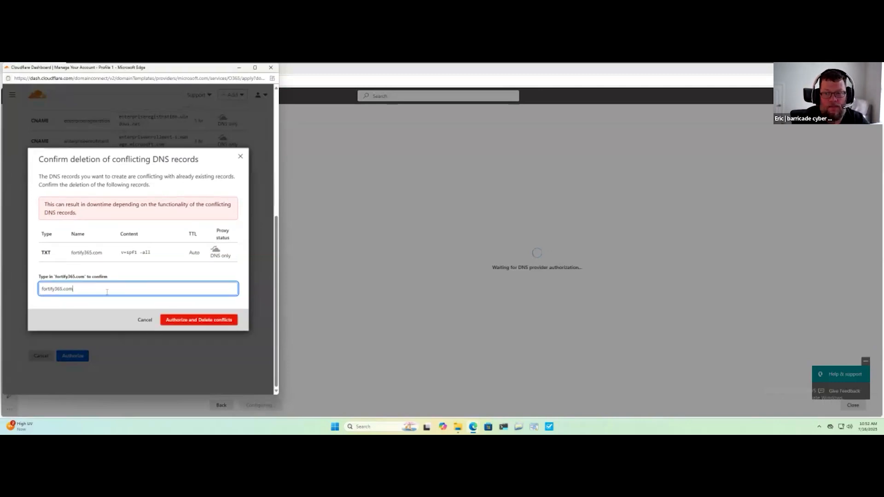
pyautogui.click(193, 321)
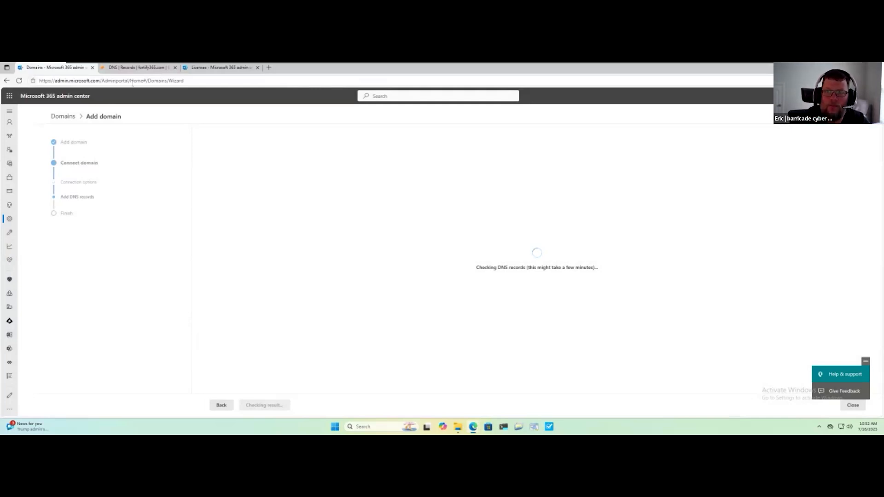
# Reload the fortify365.com DNS records in the Cloudflare dashboard and examine the entries added for Microsoft 365.
pyautogui.click(129, 67)
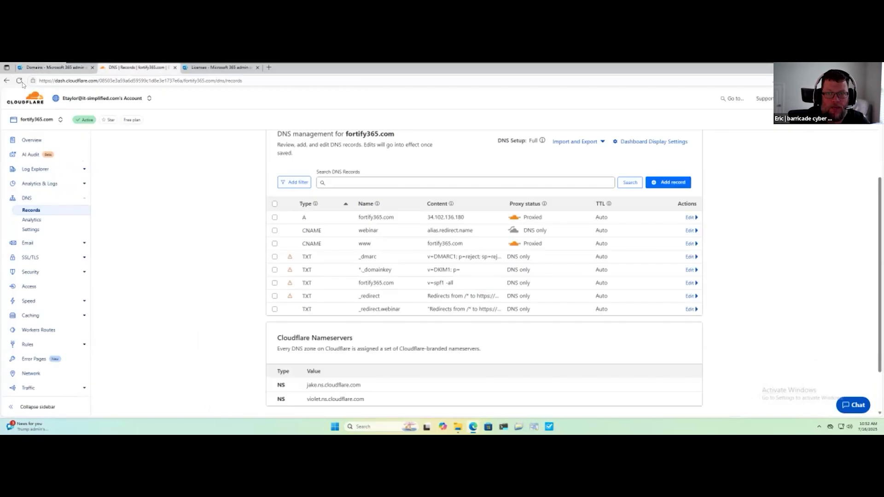
pyautogui.click(20, 81)
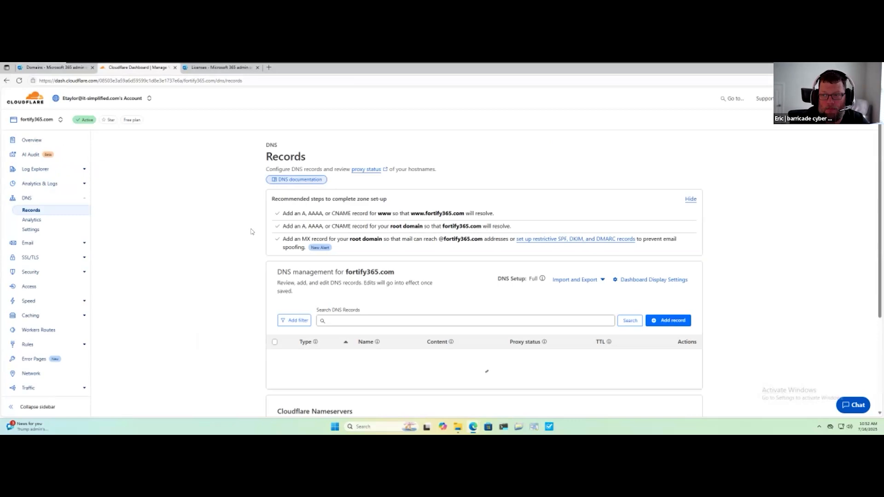
pyautogui.scroll(-5, 252, 232)
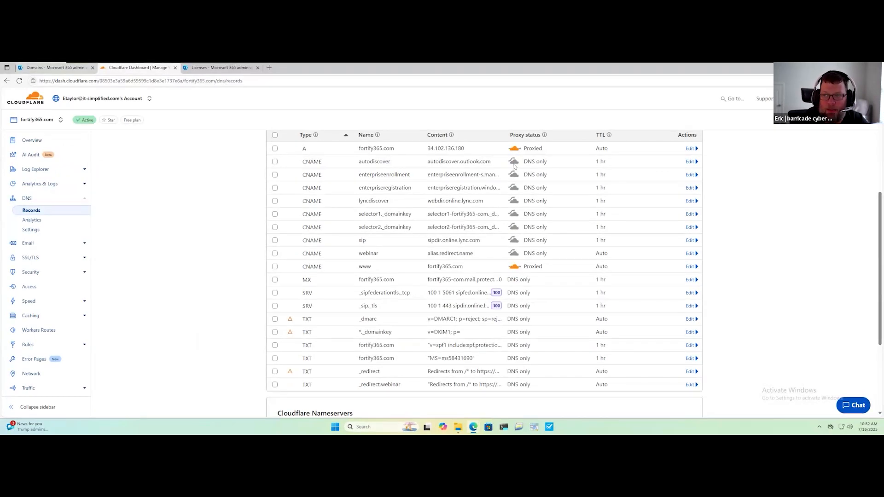
# Return to the Microsoft 365 admin center, finish the domain setup, and open the DNS records of fortify365.com.
pyautogui.click(36, 68)
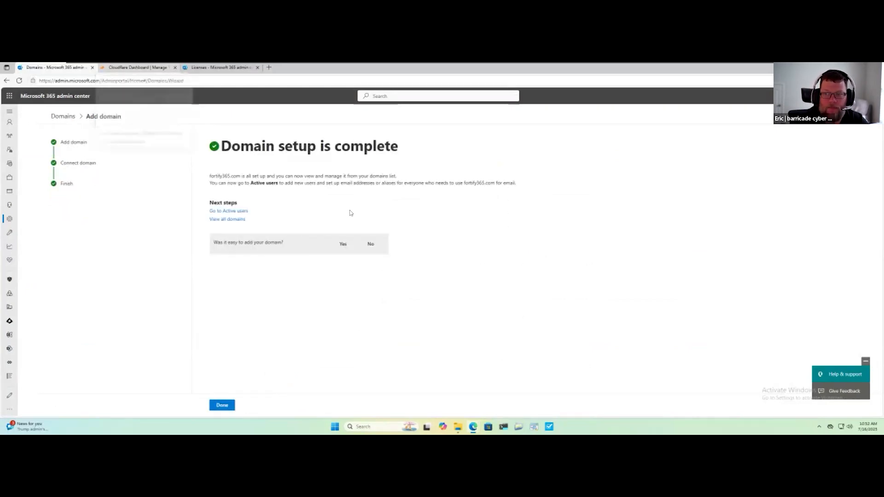
pyautogui.click(226, 406)
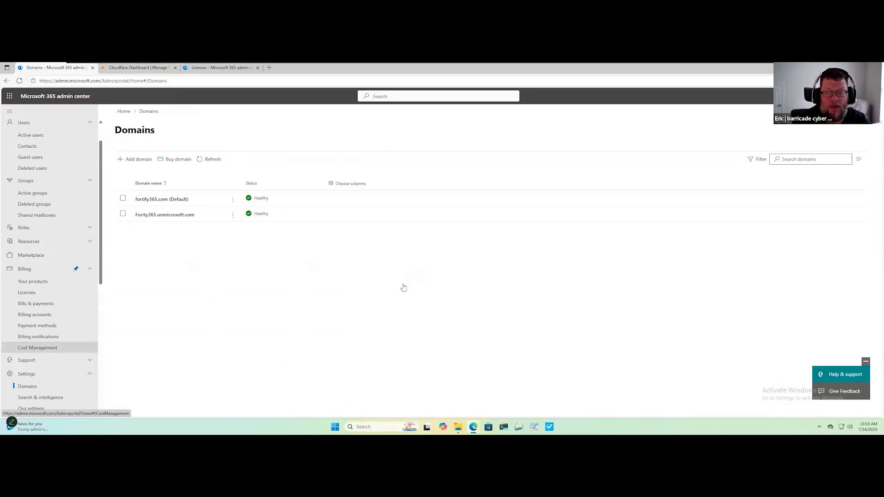
pyautogui.click(152, 199)
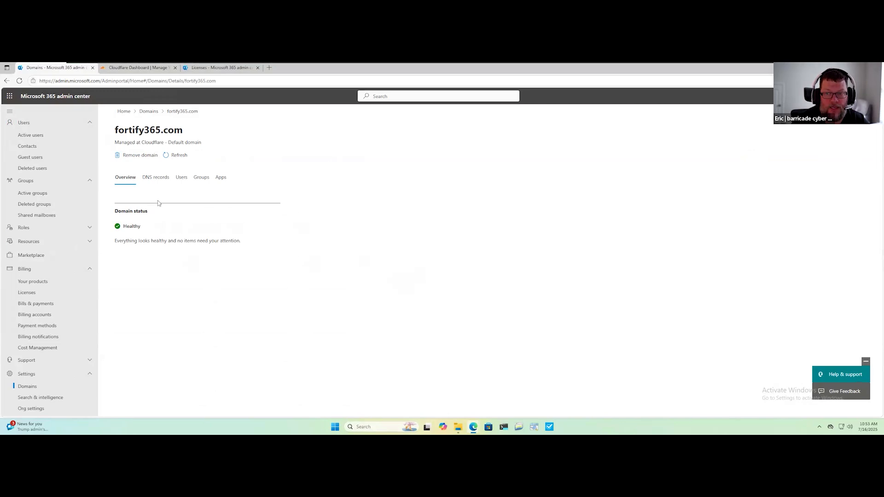
pyautogui.click(156, 177)
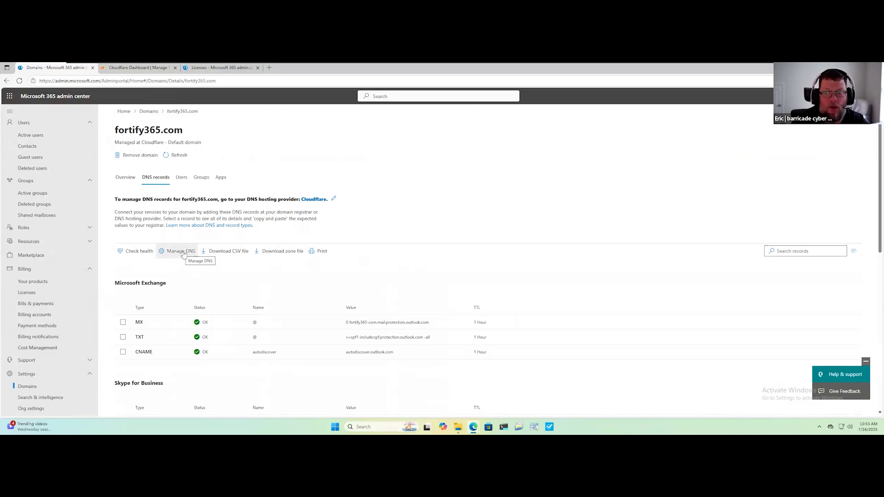
# Reopen DNS management for fortify365.com to review the records offered per service, and back out without adding any.
pyautogui.click(181, 251)
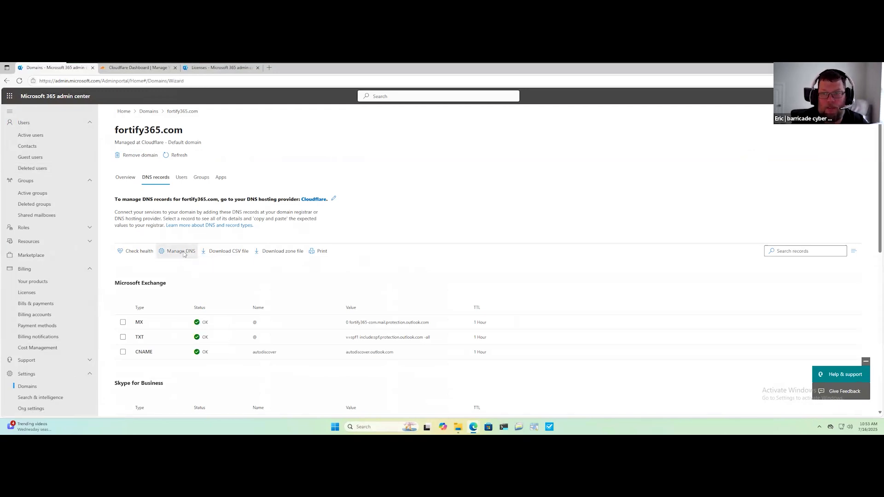
pyautogui.click(265, 406)
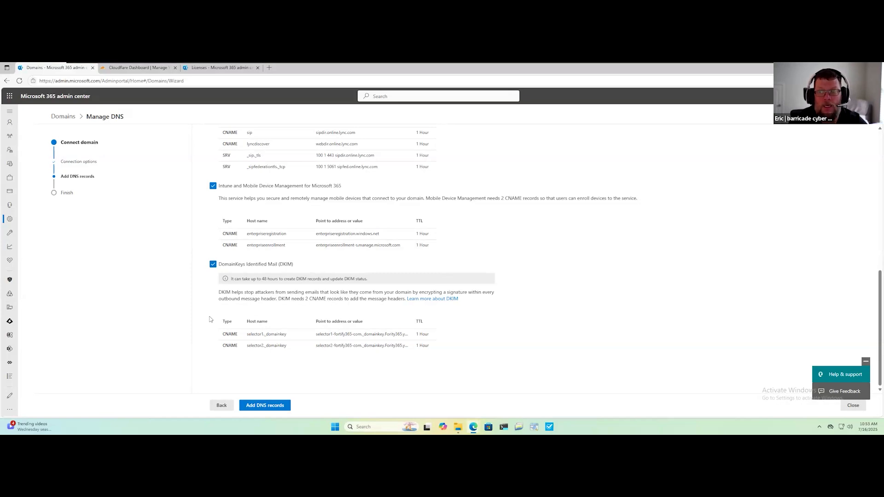
pyautogui.scroll(10, 209, 319)
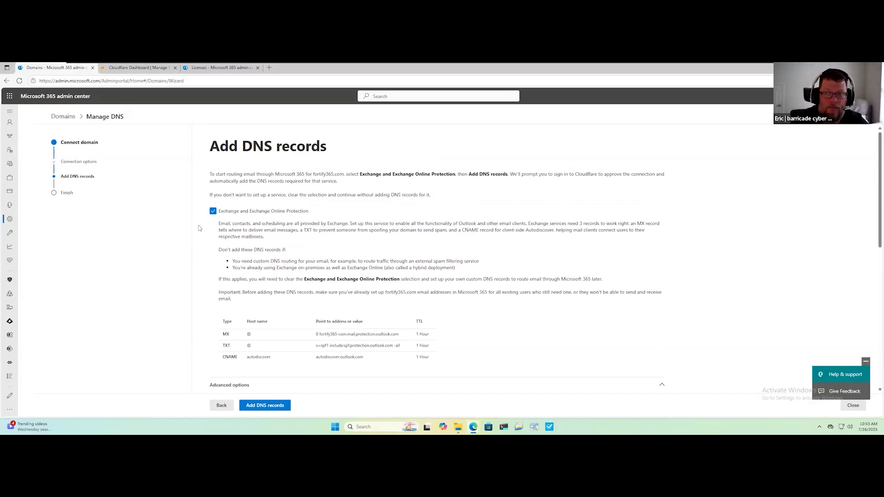
pyautogui.click(220, 408)
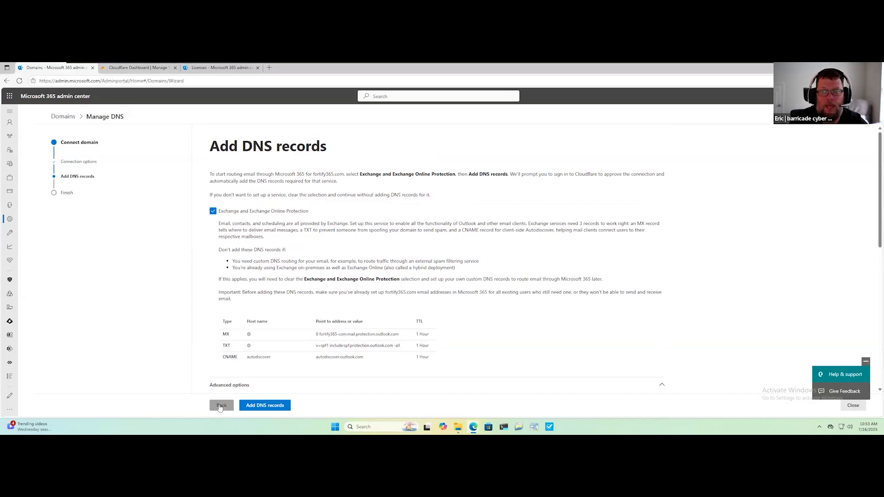
pyautogui.click(221, 406)
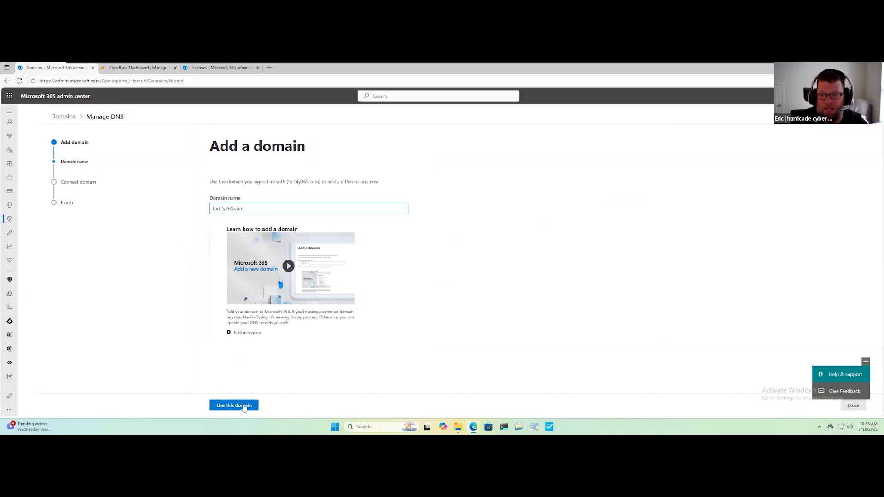
# Return to the domain list and check which actions are available for the Fority365.onmicrosoft.com domain.
pyautogui.click(63, 118)
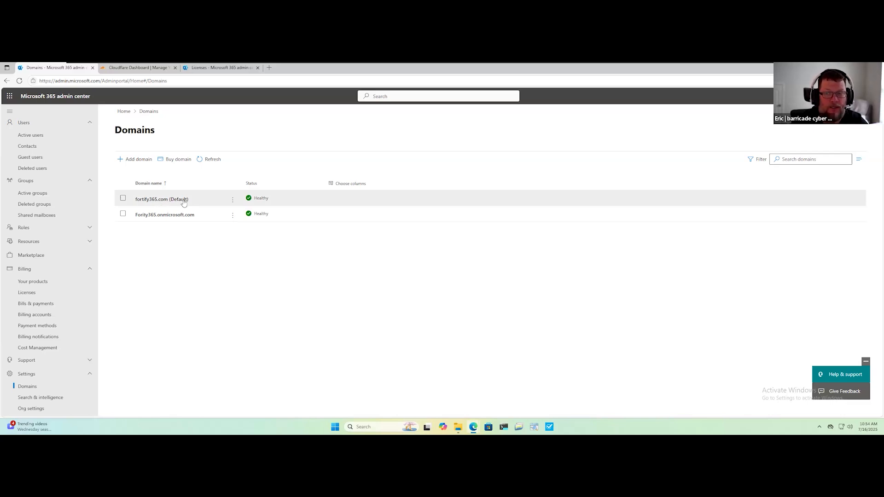
pyautogui.click(234, 216)
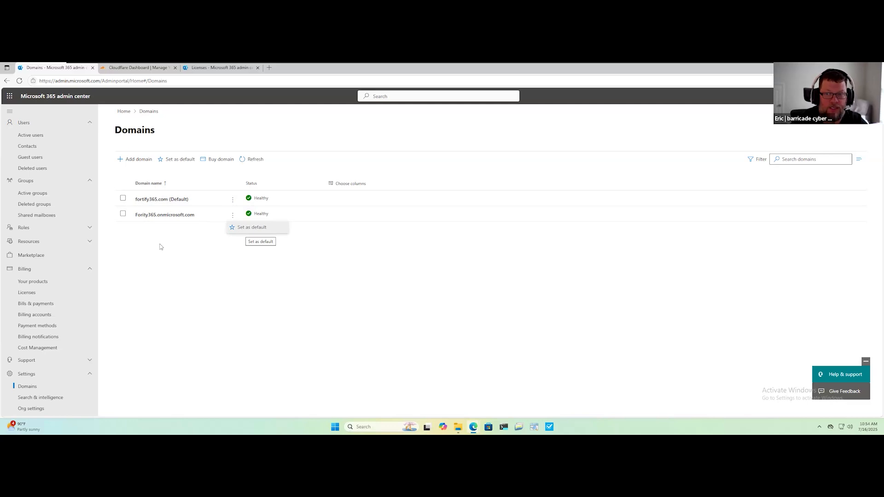
pyautogui.click(110, 287)
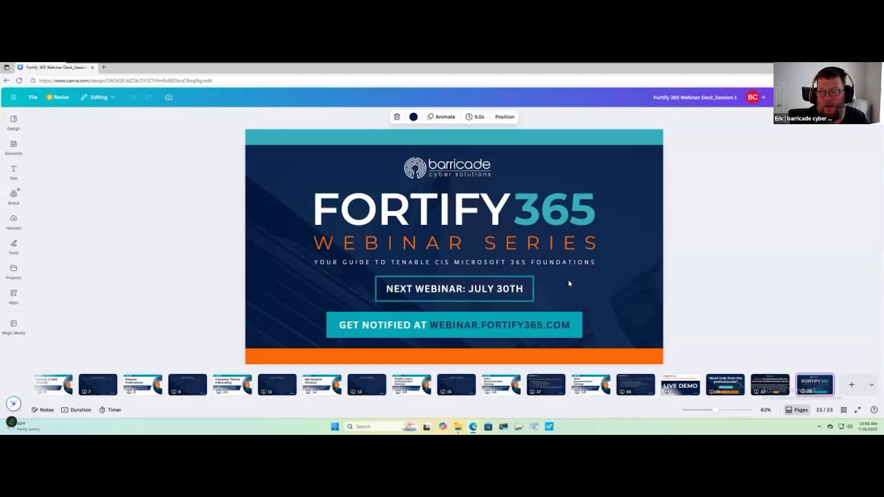
# Switch to the Fortify 365 webinar deck in Canva and present its closing slide in full screen.
pyautogui.click(568, 280)
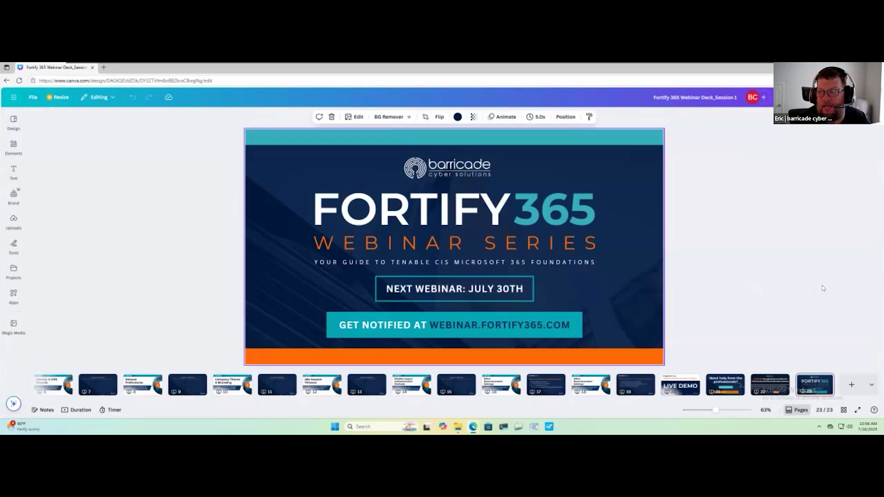
pyautogui.click(857, 411)
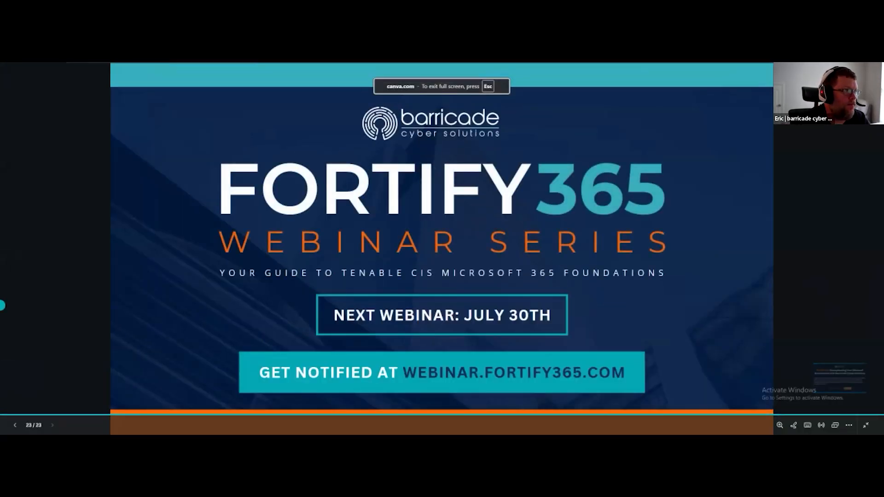